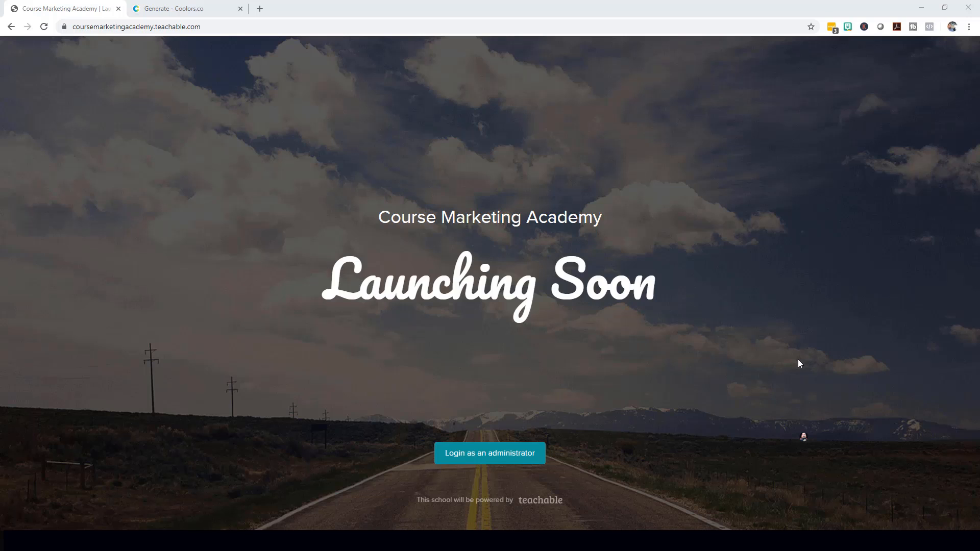
# Step: Log in to the school as an administrator and open the site's theme settings in the admin area
pyautogui.click(464, 458)
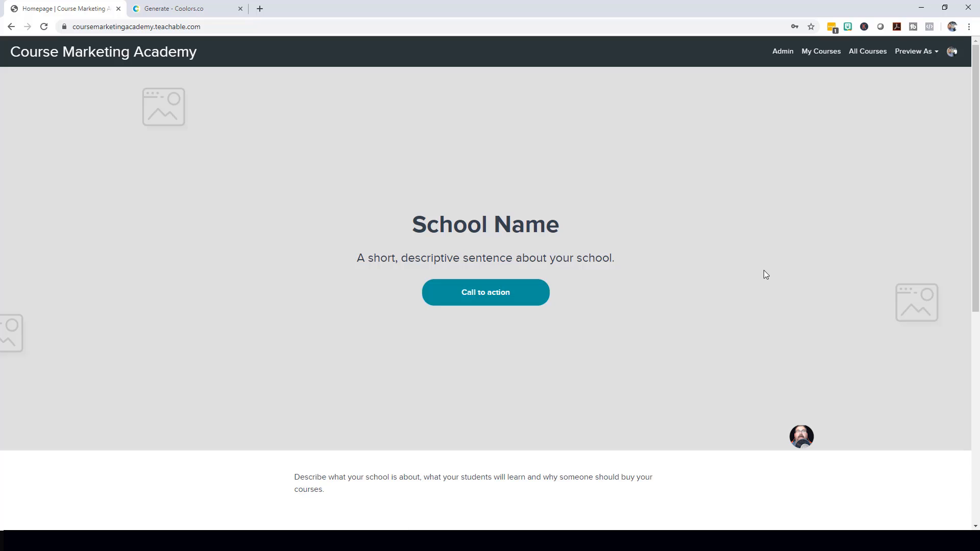
pyautogui.click(783, 58)
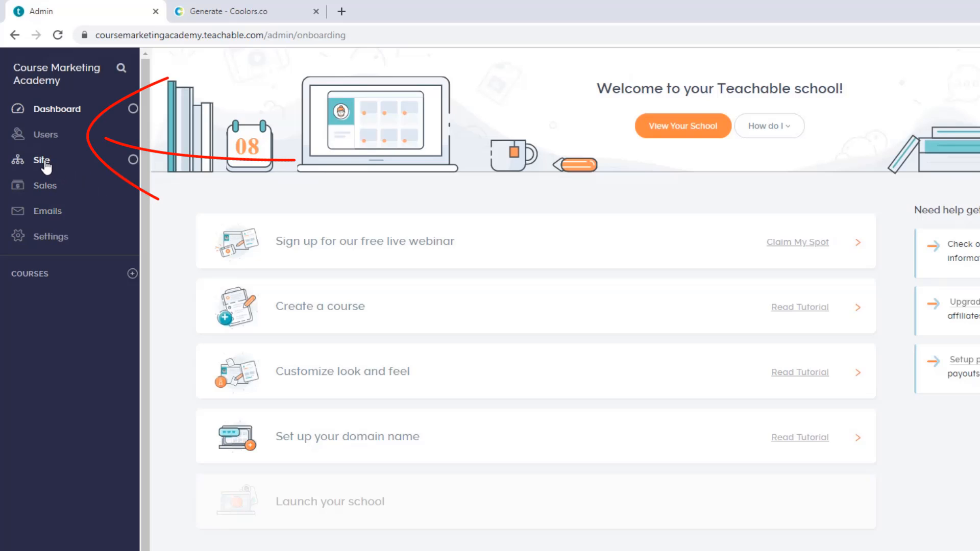
pyautogui.click(46, 162)
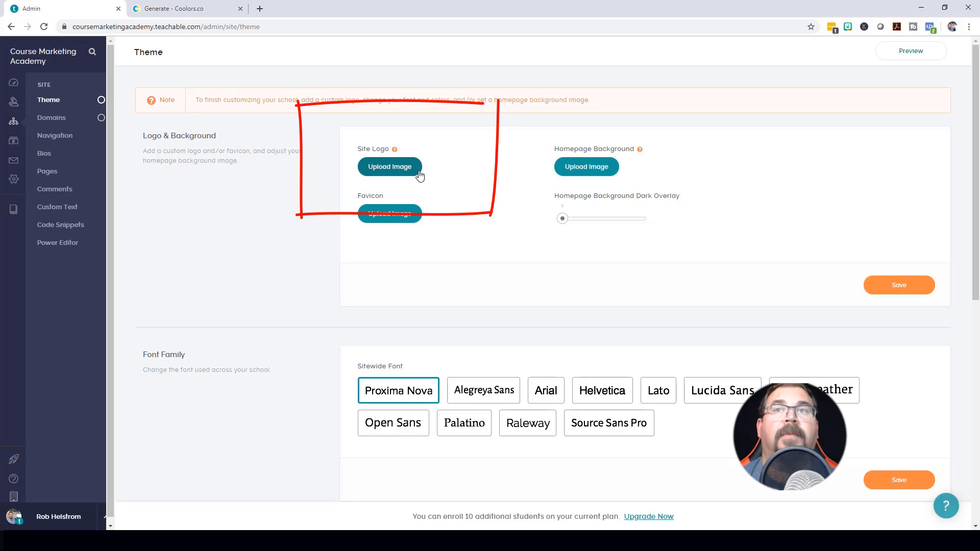
# Step: Upload CMA Logo.png from the computer as the site logo
pyautogui.click(398, 170)
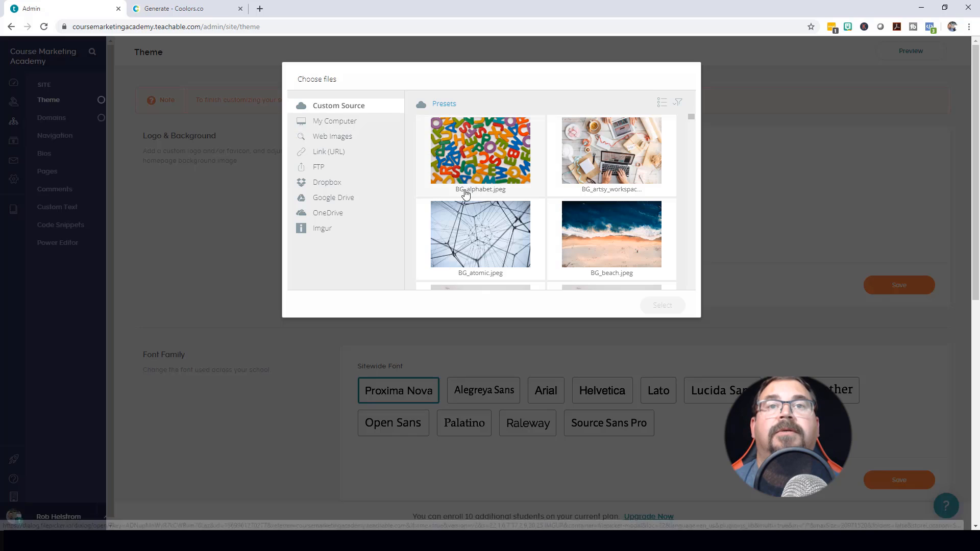
pyautogui.scroll(-8, 490, 207)
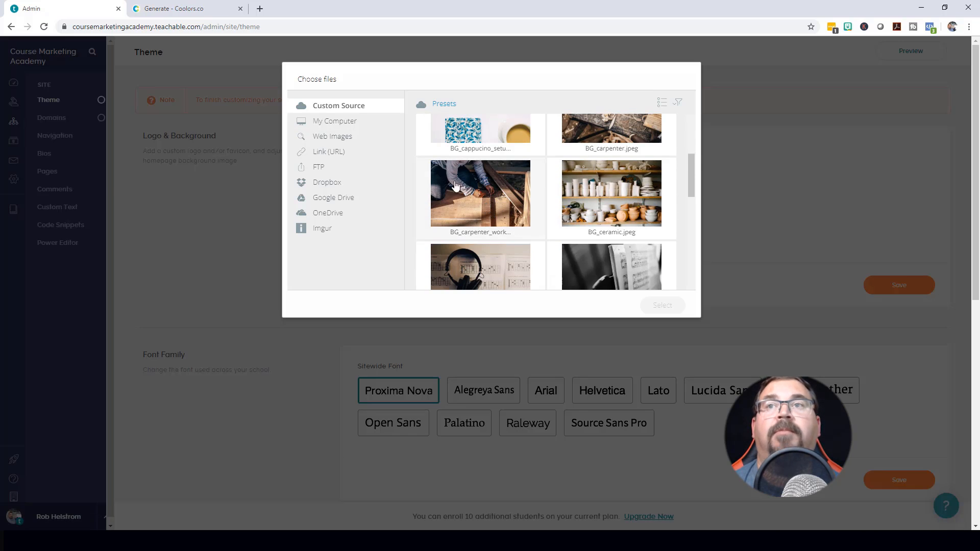
pyautogui.click(342, 127)
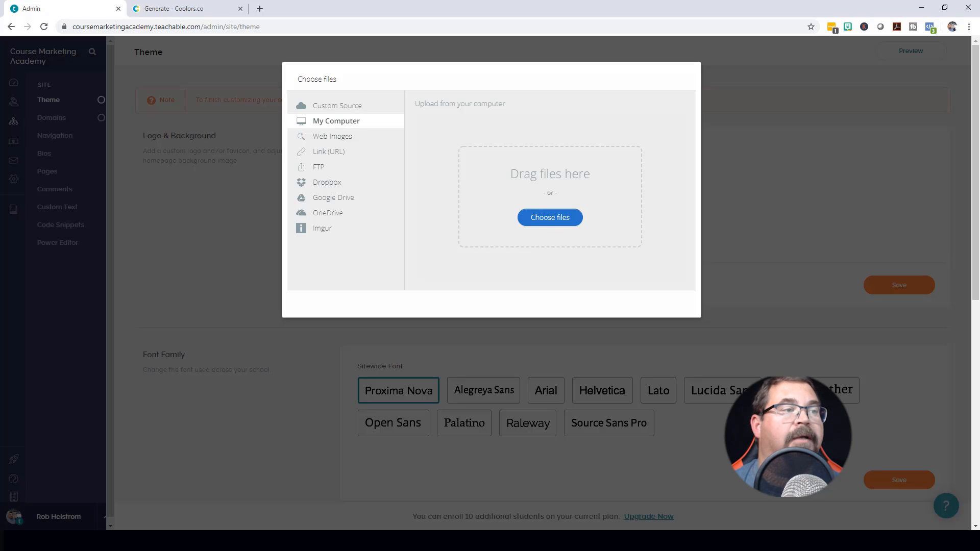
pyautogui.moveTo(957, 254); pyautogui.dragTo(554, 210)
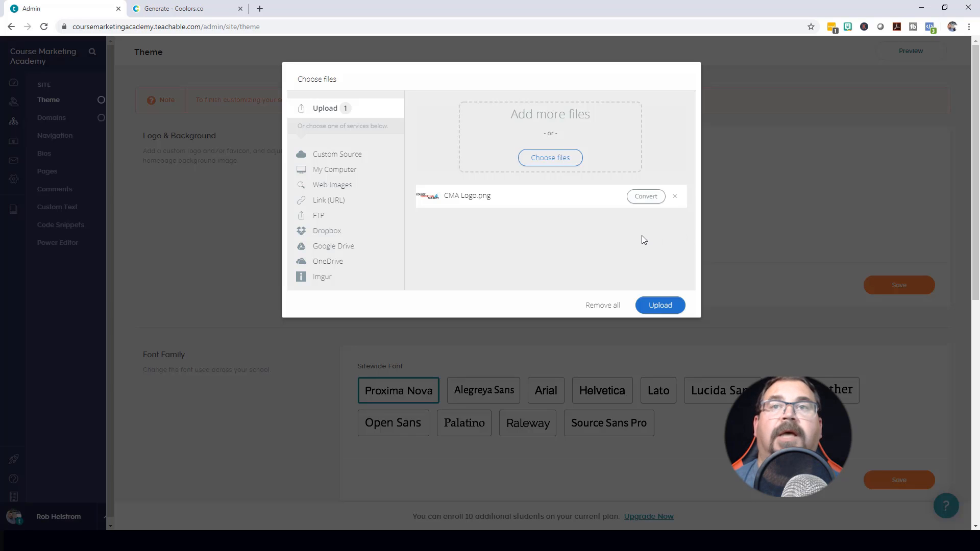
pyautogui.click(660, 305)
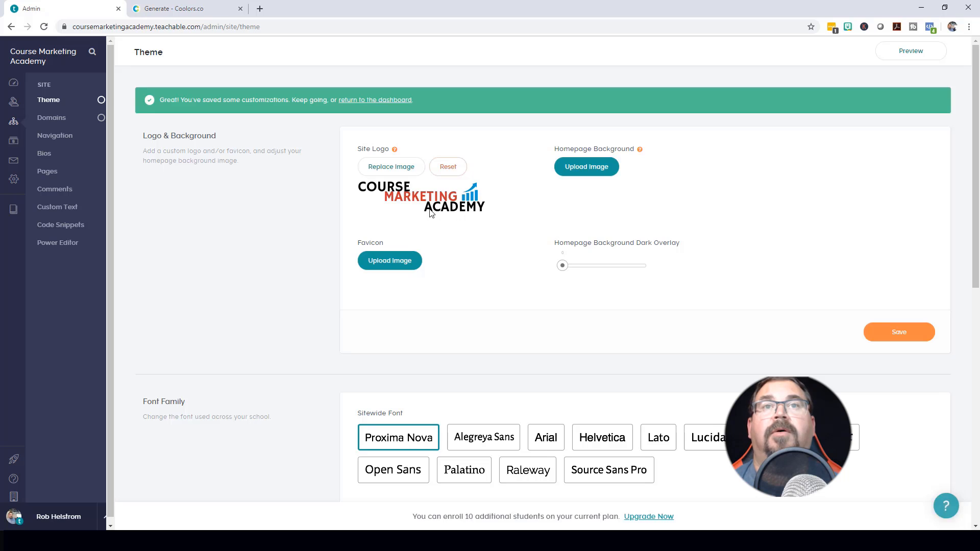
# Step: Upload CMA School Header.png from the computer as the homepage background
pyautogui.click(587, 168)
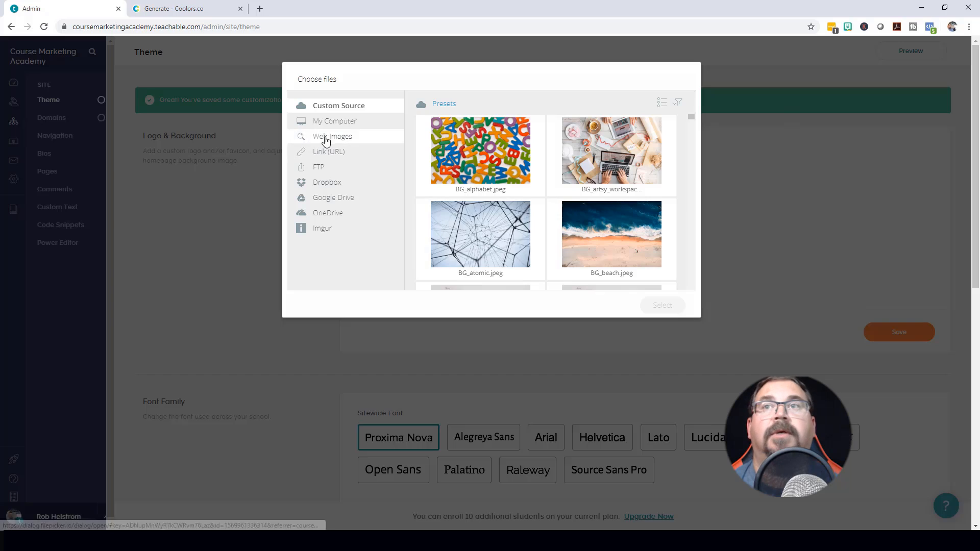
pyautogui.click(334, 123)
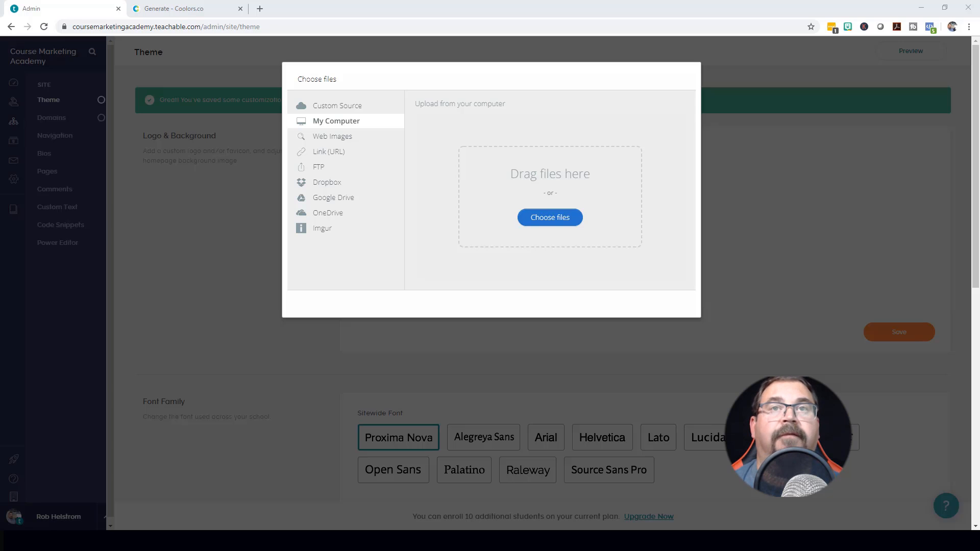
pyautogui.moveTo(522, 188); pyautogui.dragTo(516, 192)
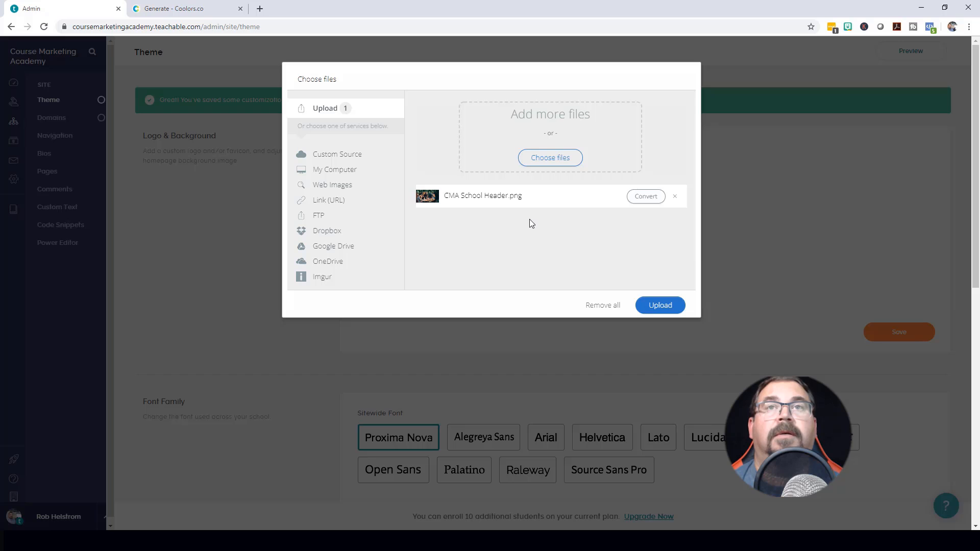
pyautogui.click(665, 307)
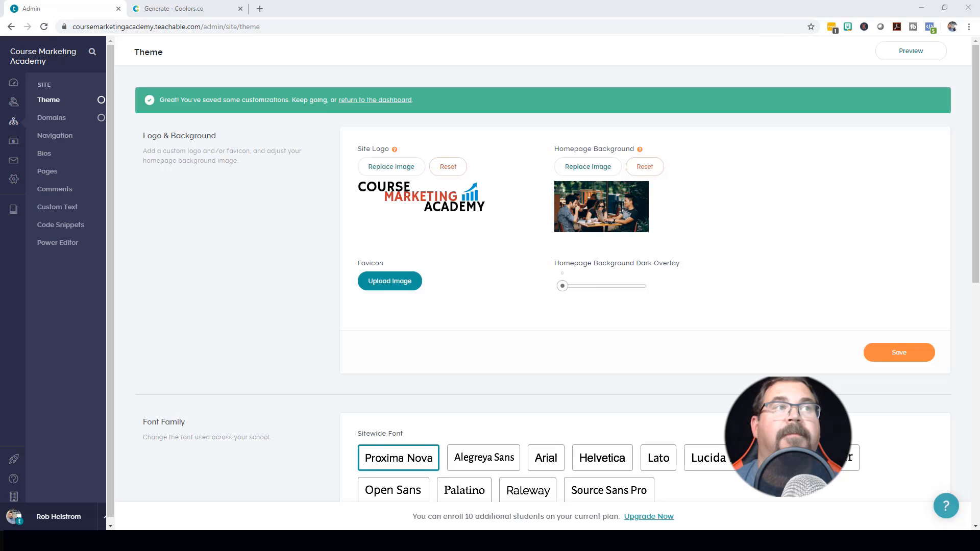
# Step: Upload CMA favicon.png from the computer as the favicon and save the logo and background settings
pyautogui.click(386, 281)
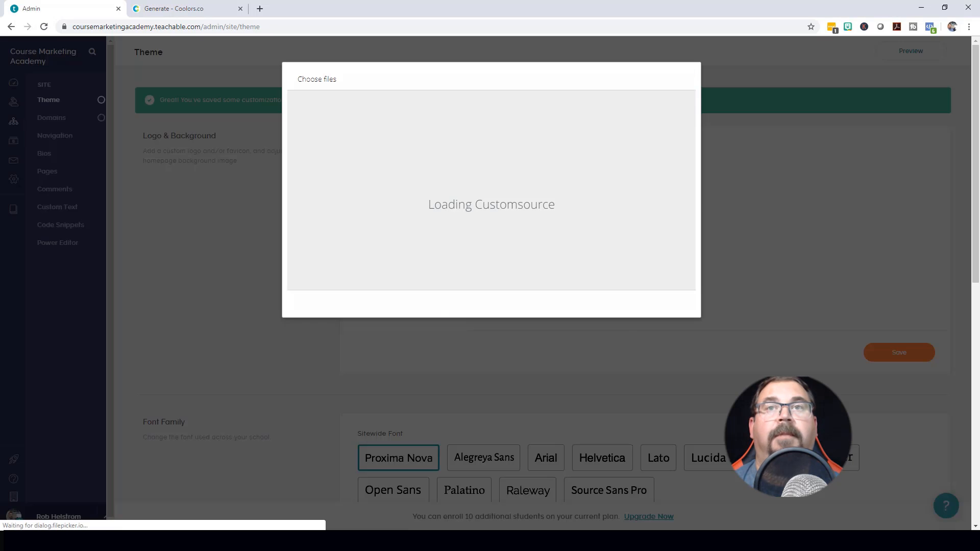
pyautogui.click(333, 124)
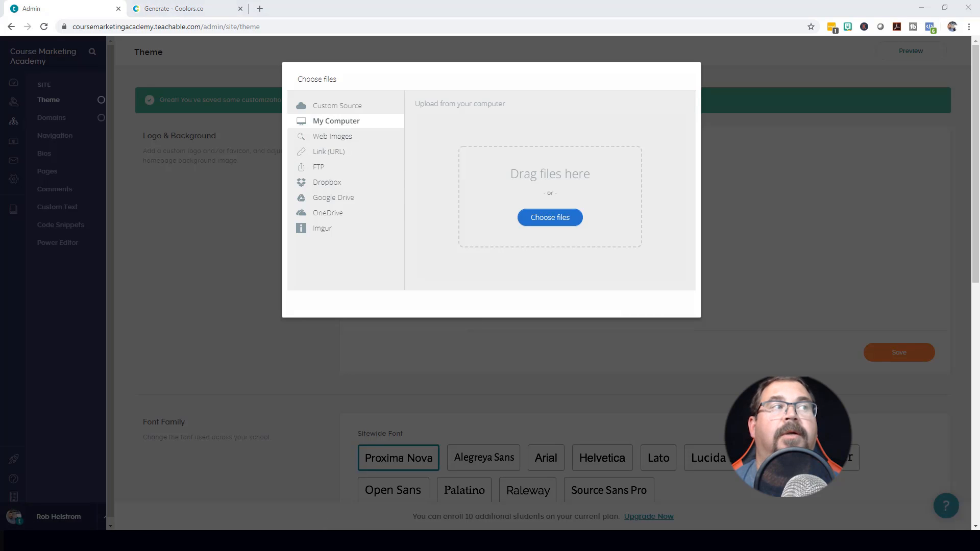
pyautogui.moveTo(970, 210); pyautogui.dragTo(583, 214)
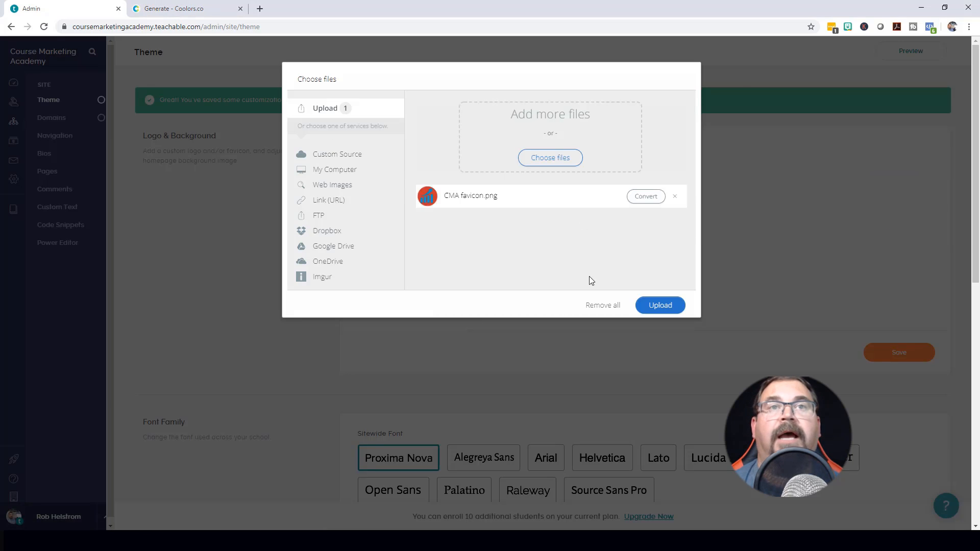
pyautogui.click(660, 306)
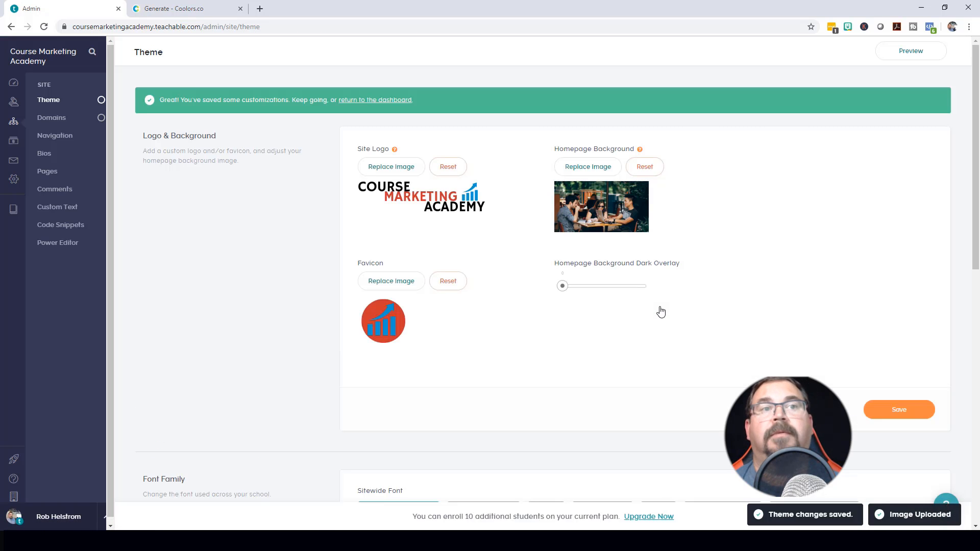
pyautogui.click(905, 411)
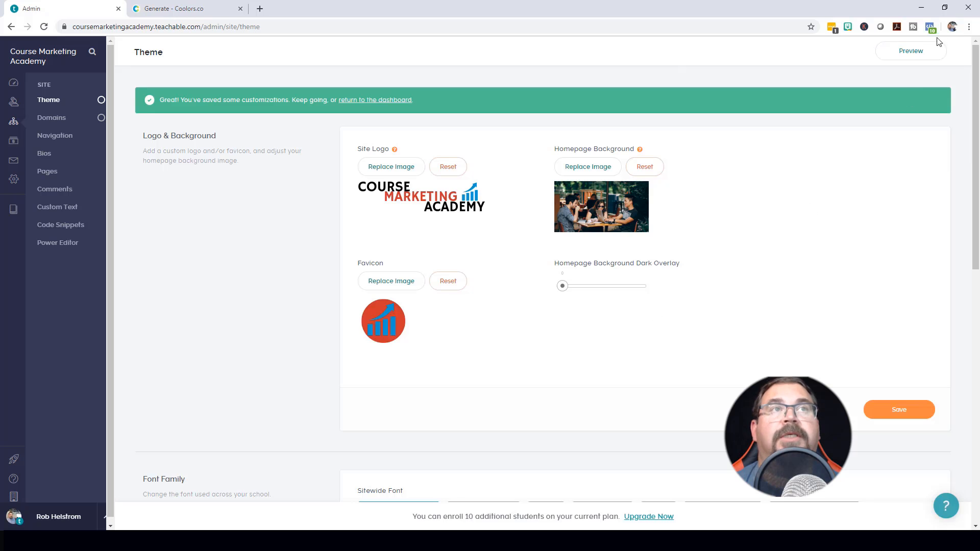
# Step: Preview the school's logged-out homepage in an incognito window and close it
pyautogui.rightClick(906, 51)
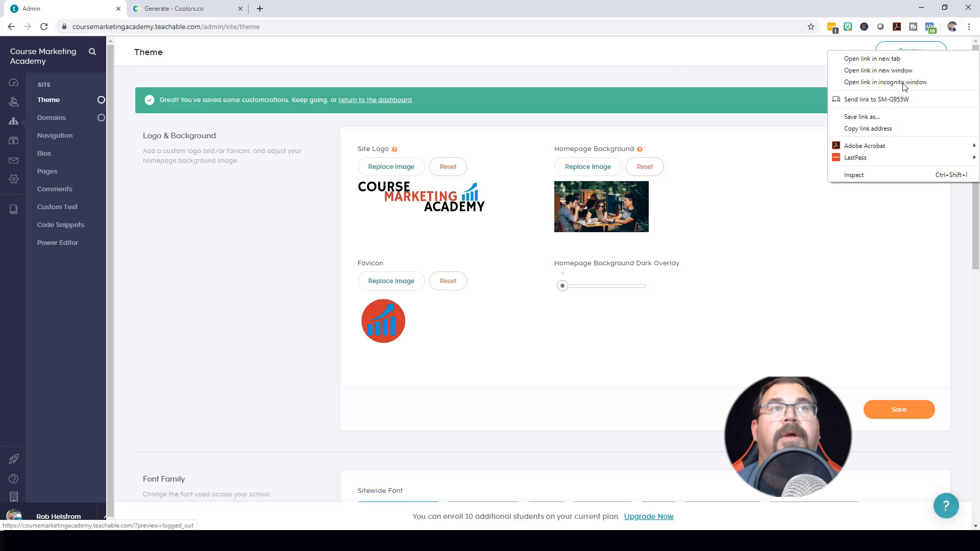
pyautogui.click(905, 82)
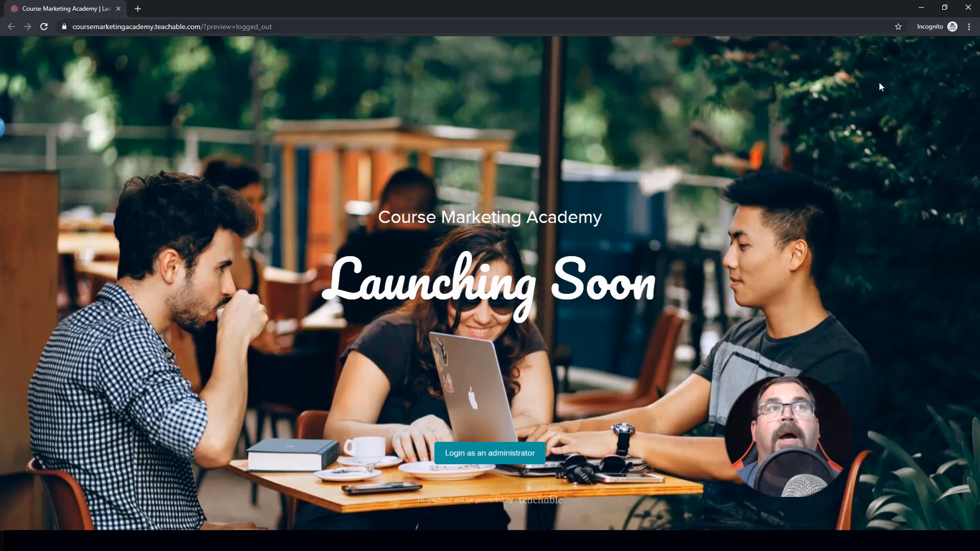
pyautogui.click(968, 7)
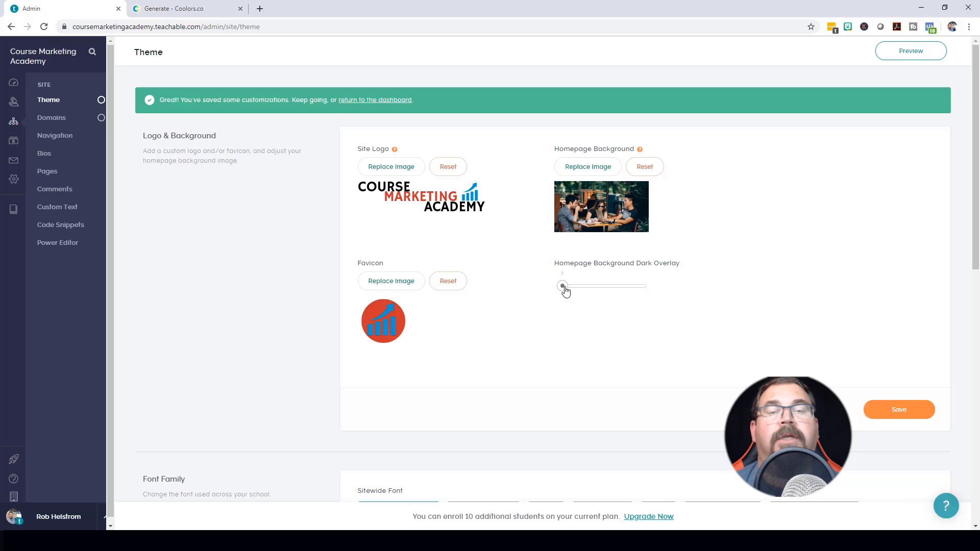
# Step: Set the homepage background dark overlay to 0.2, save it, and check the result in an incognito preview
pyautogui.moveTo(565, 291); pyautogui.dragTo(580, 291)
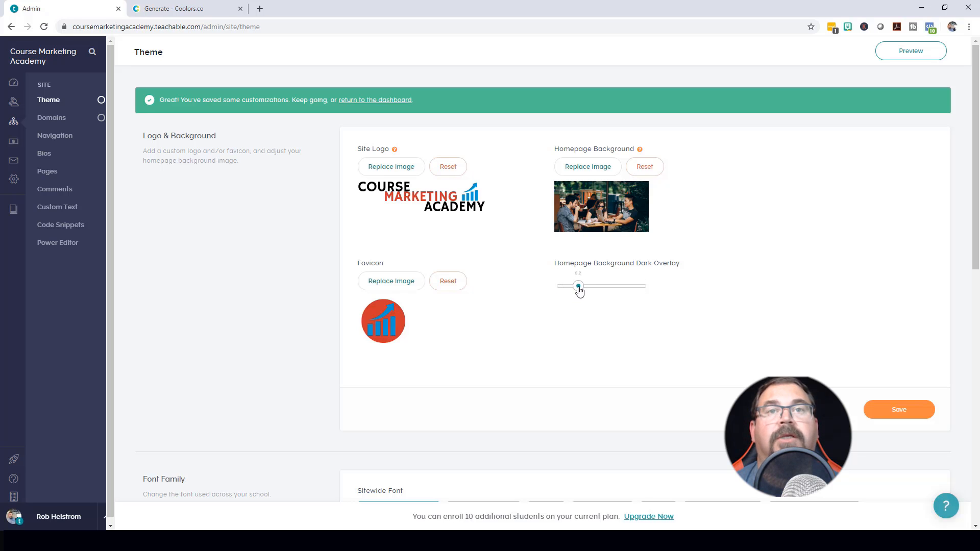
pyautogui.click(883, 415)
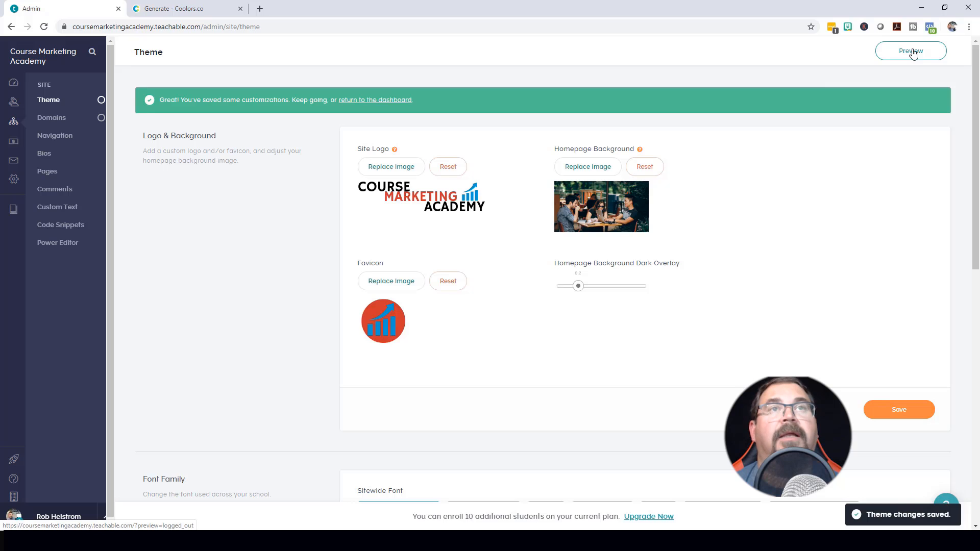
pyautogui.rightClick(894, 55)
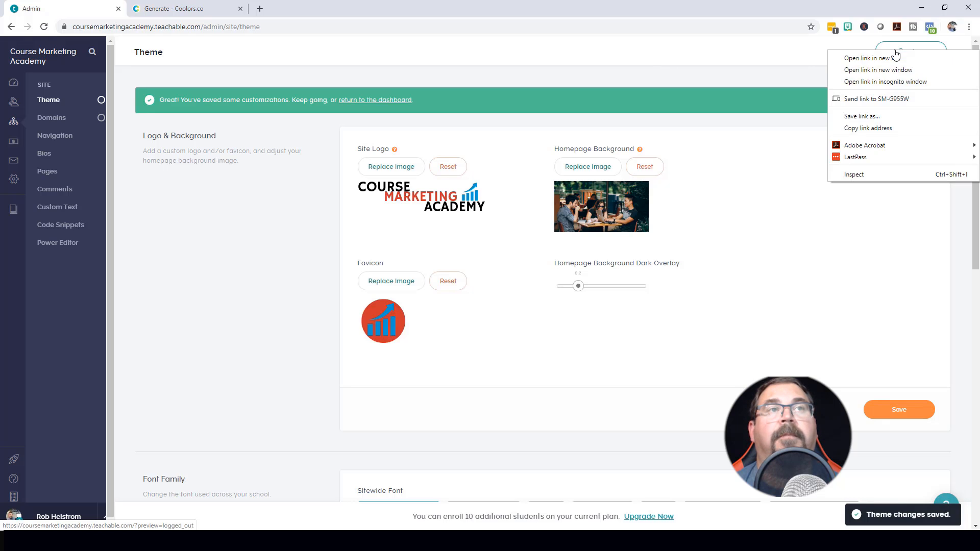
pyautogui.click(911, 83)
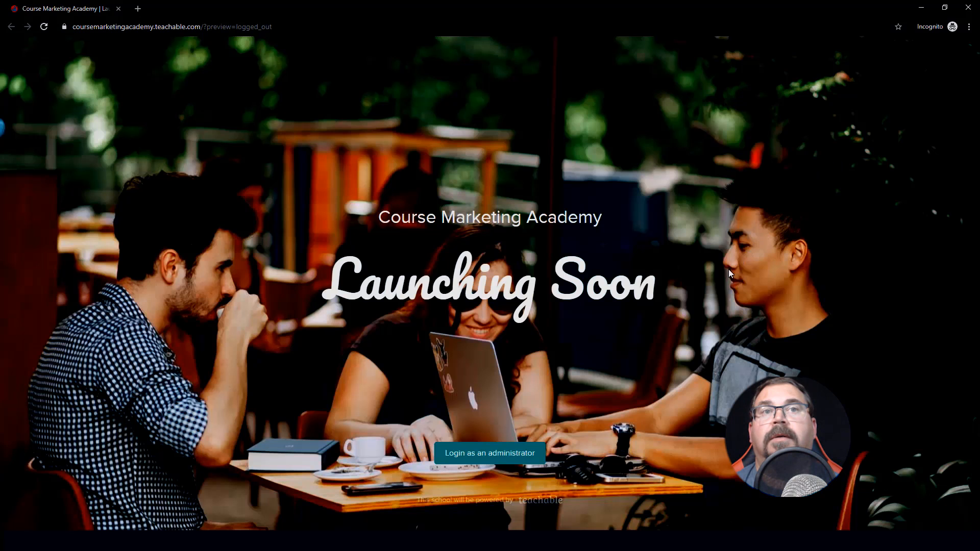
pyautogui.click(118, 8)
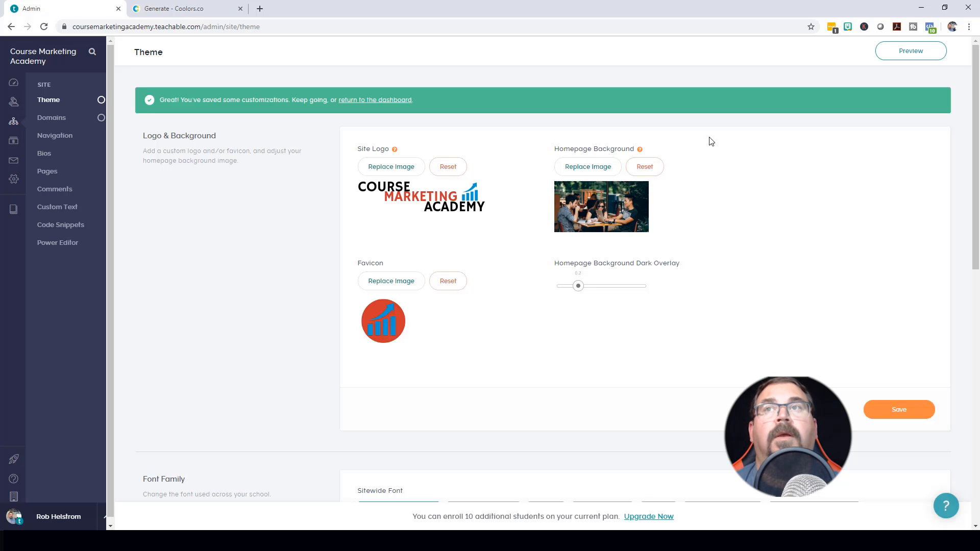
# Step: Change the sitewide font to Helvetica and save the font family setting
pyautogui.scroll(-4, 743, 279)
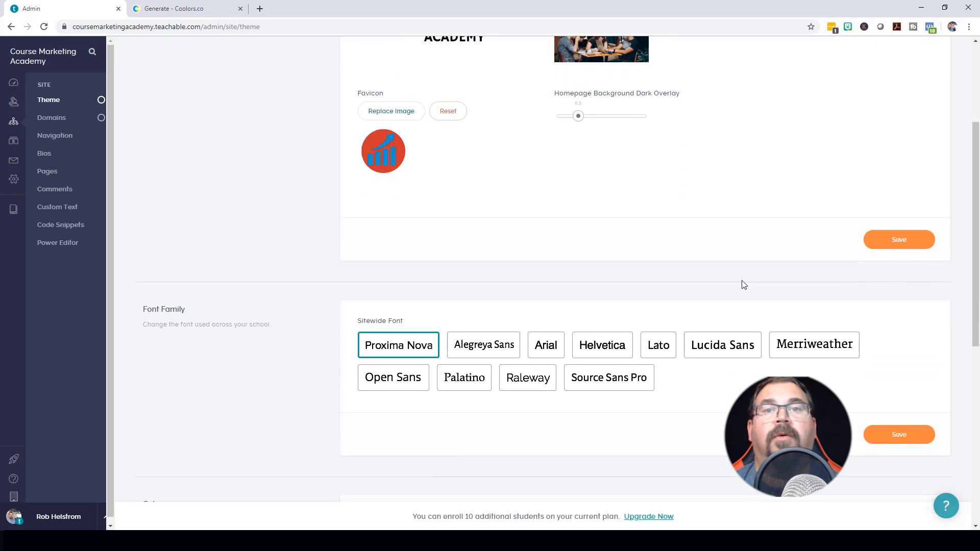
pyautogui.scroll(-2, 737, 288)
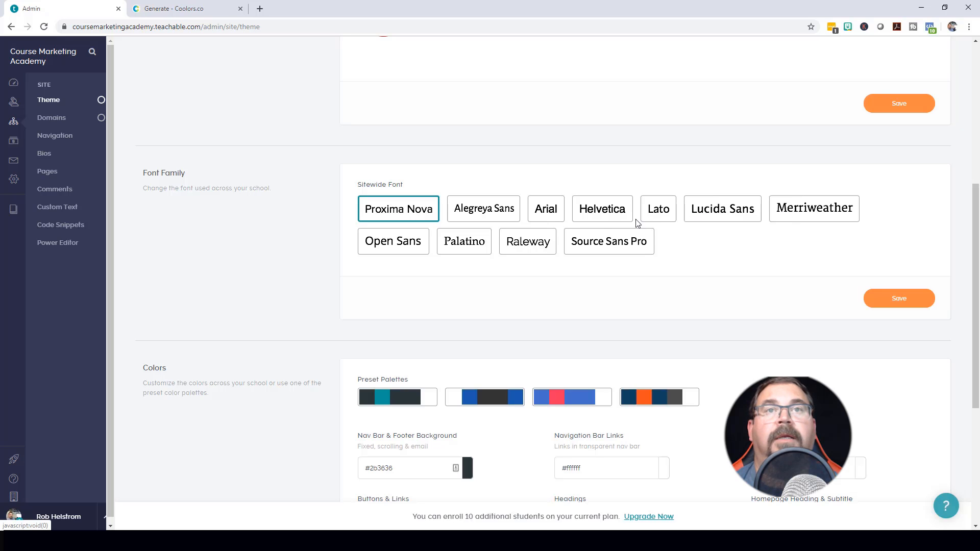
pyautogui.click(603, 217)
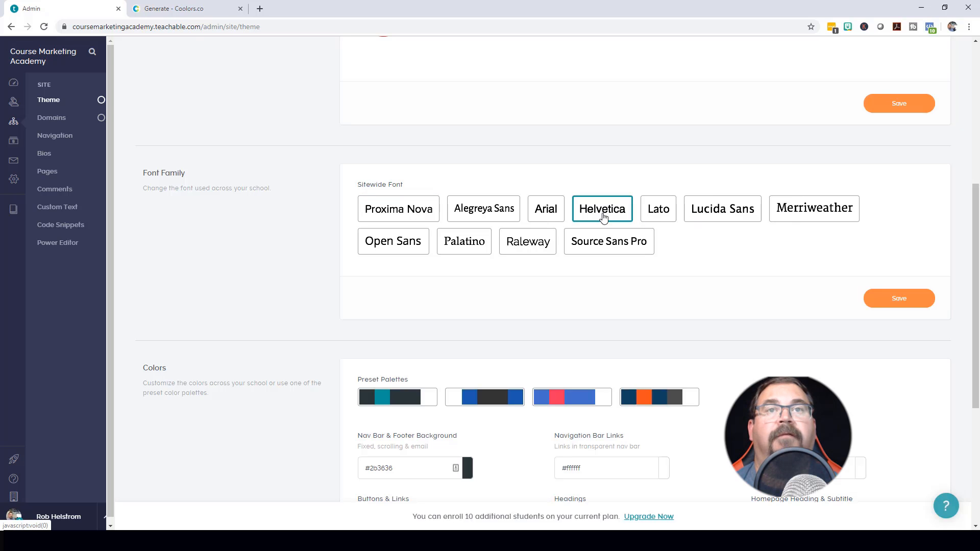
pyautogui.click(893, 301)
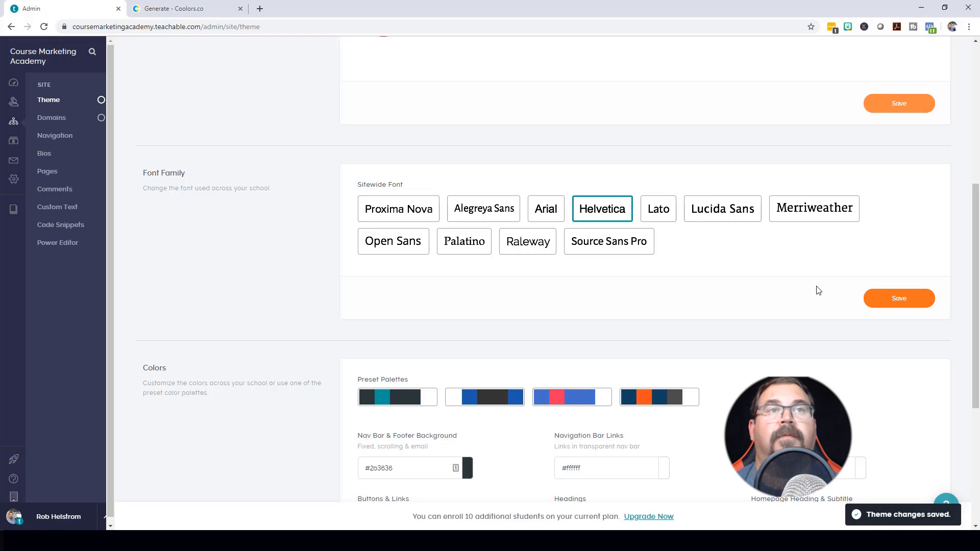
# Step: Switch to Coolors.co, start the color scheme generator, and generate several new palettes for the school's colors
pyautogui.scroll(-4, 258, 256)
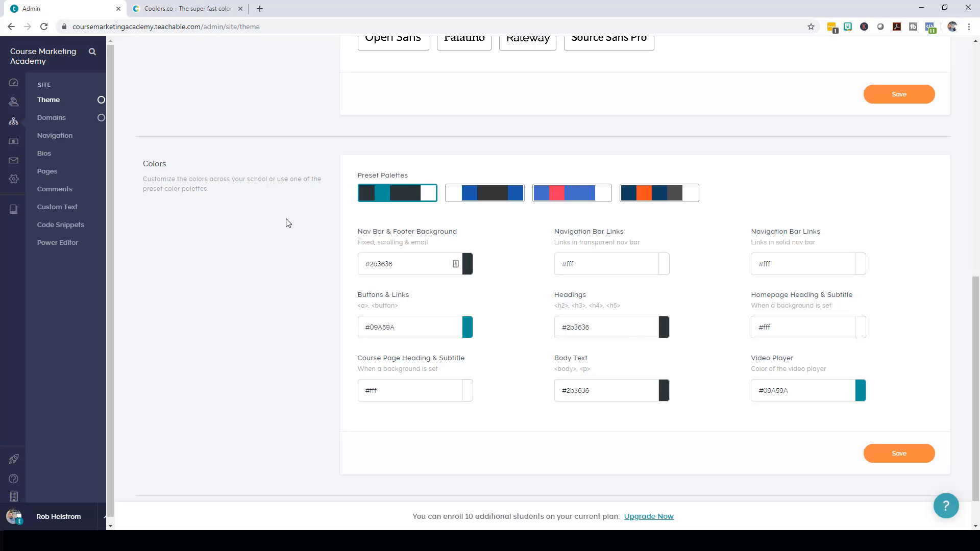
pyautogui.click(196, 16)
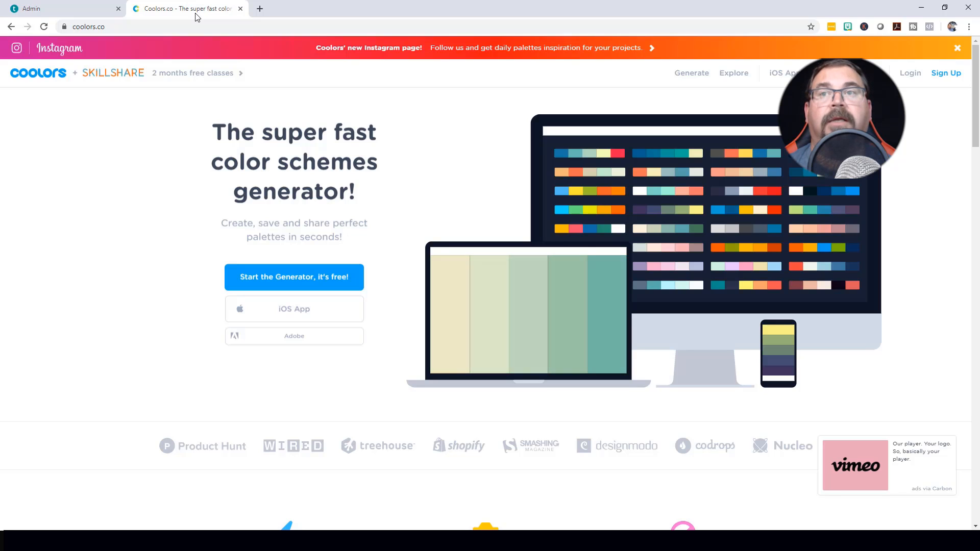
pyautogui.click(286, 281)
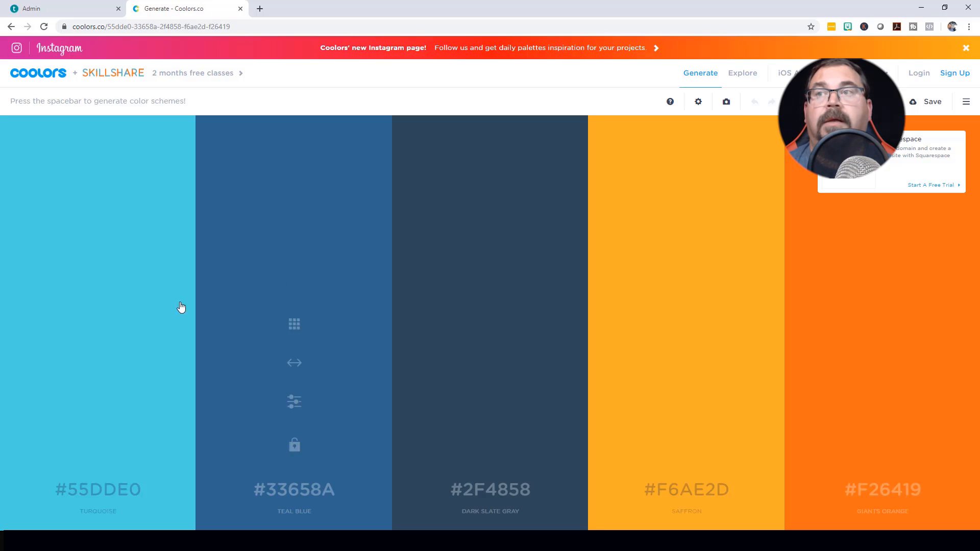
pyautogui.press('space')
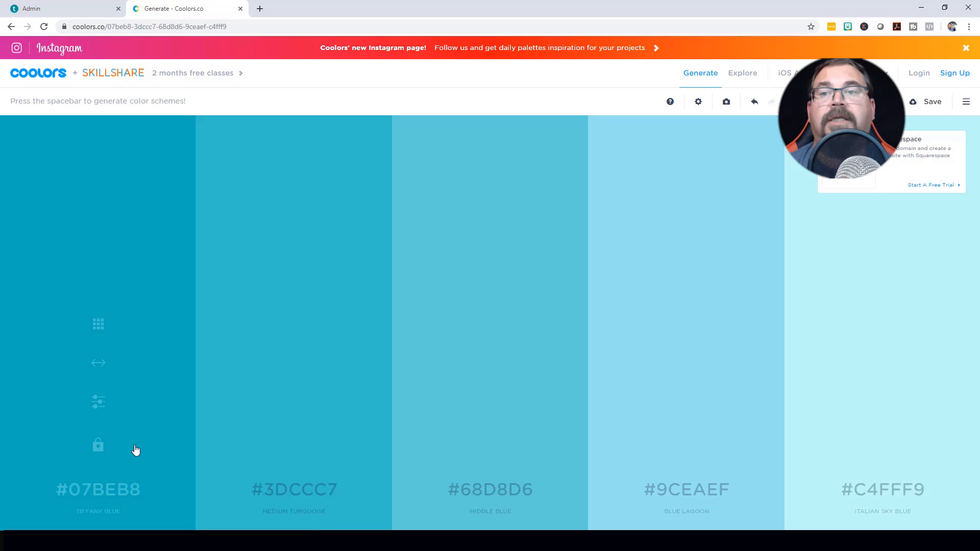
pyautogui.press('space')
pyautogui.press('space')
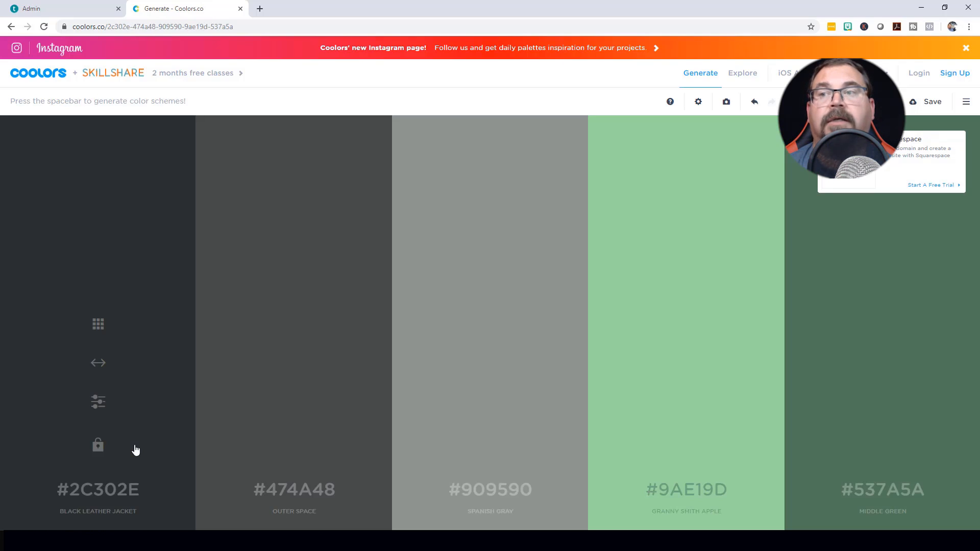
pyautogui.press('space')
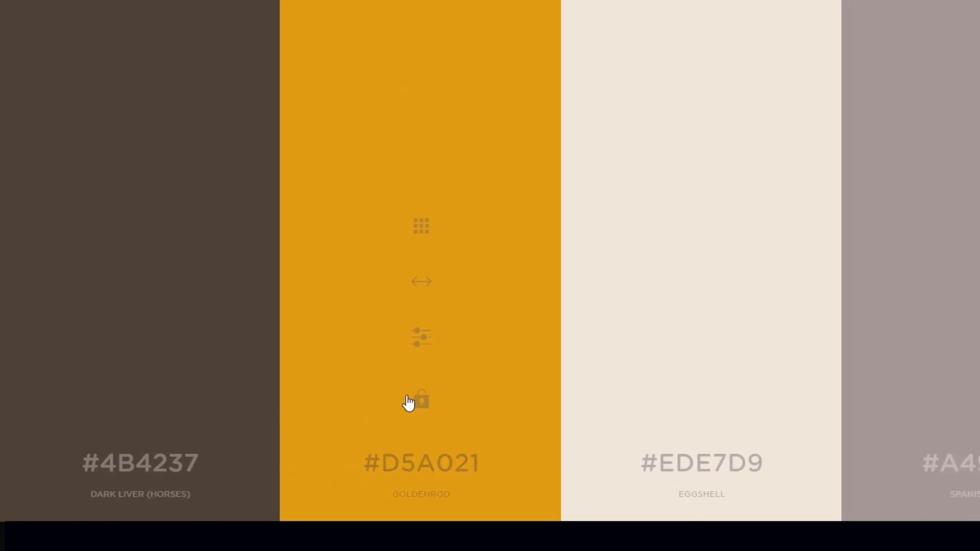
# Step: Lock the goldenrod #D5A021, generate new colors around it, and lock the dark cerulean #083D77
pyautogui.click(420, 403)
pyautogui.click(420, 403)
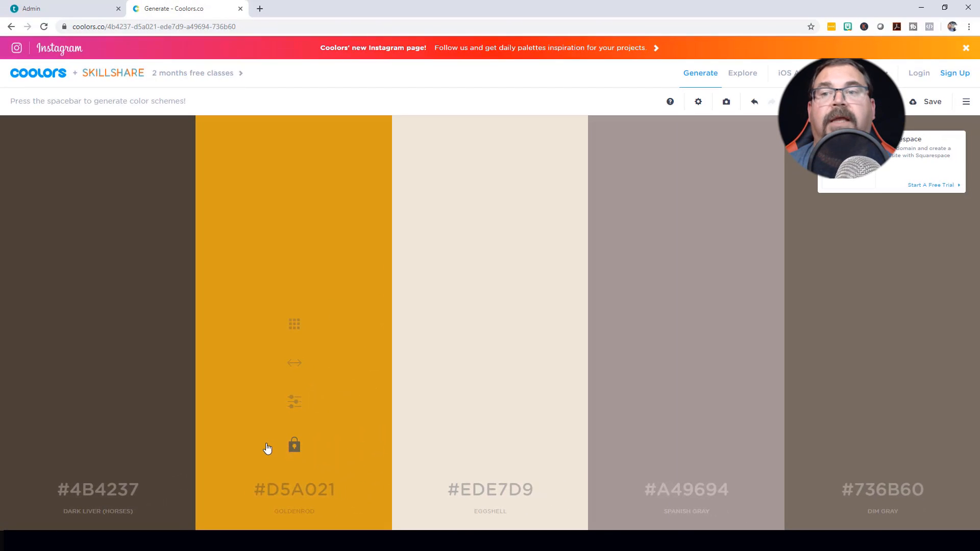
pyautogui.press('space')
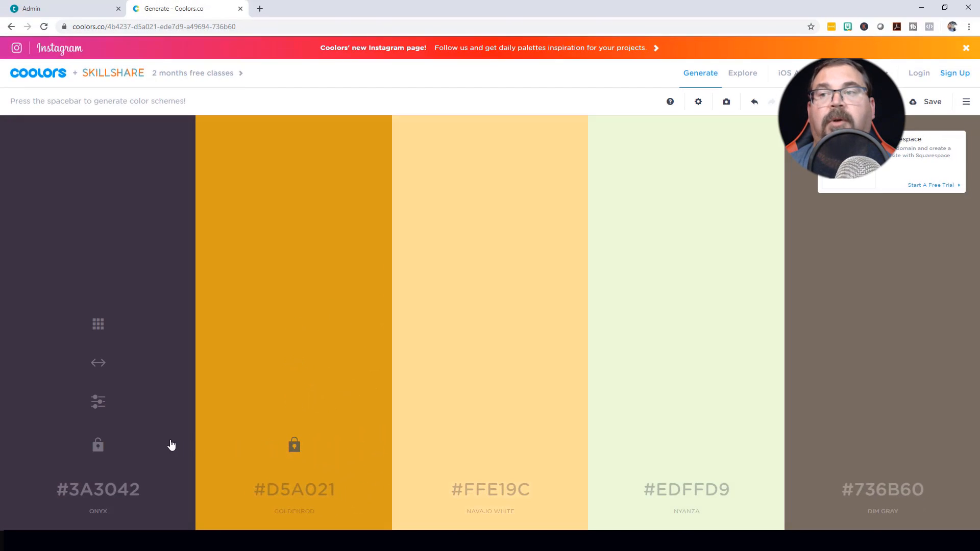
pyautogui.press('space')
pyautogui.press('space')
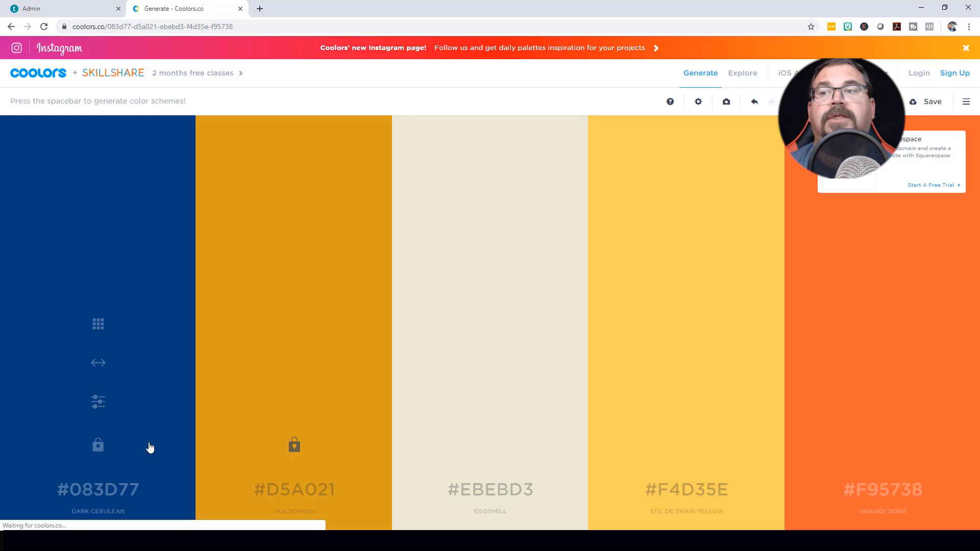
pyautogui.click(99, 448)
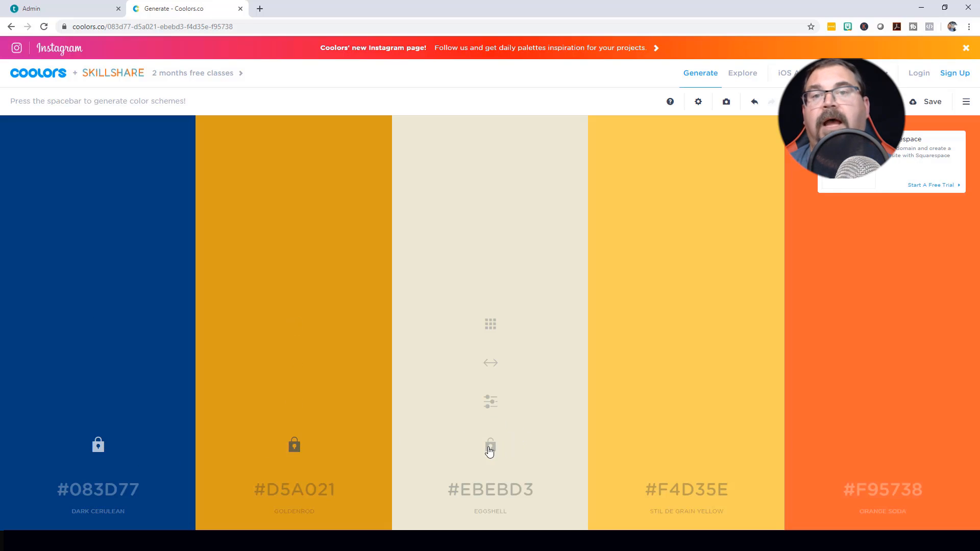
# Step: Lock the eggshell #EBEBD3, generate new remaining colors, and lock the dark jungle green #1B3022
pyautogui.click(490, 445)
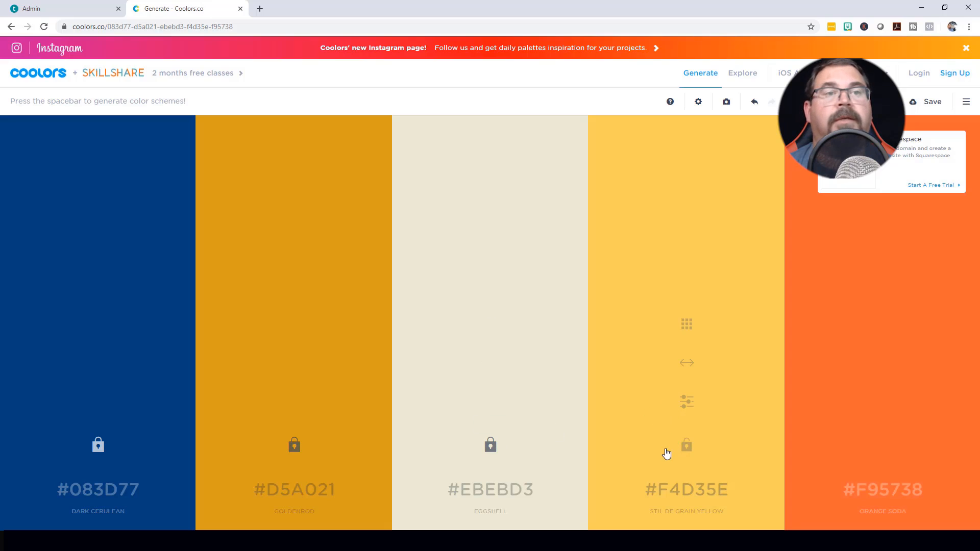
pyautogui.press('space')
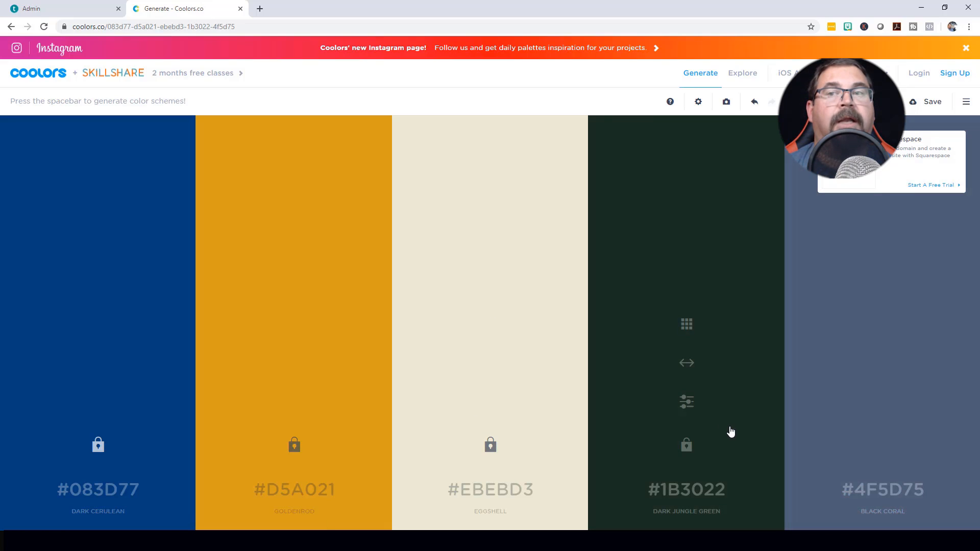
pyautogui.click(686, 446)
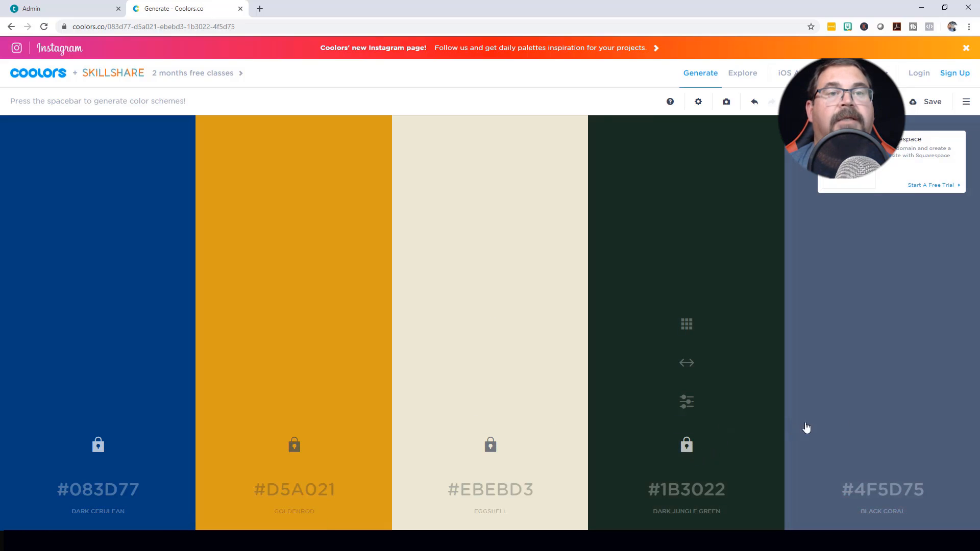
# Step: Keep generating options for the fifth color until it is rusty red #D62839, and lock it
pyautogui.press('space')
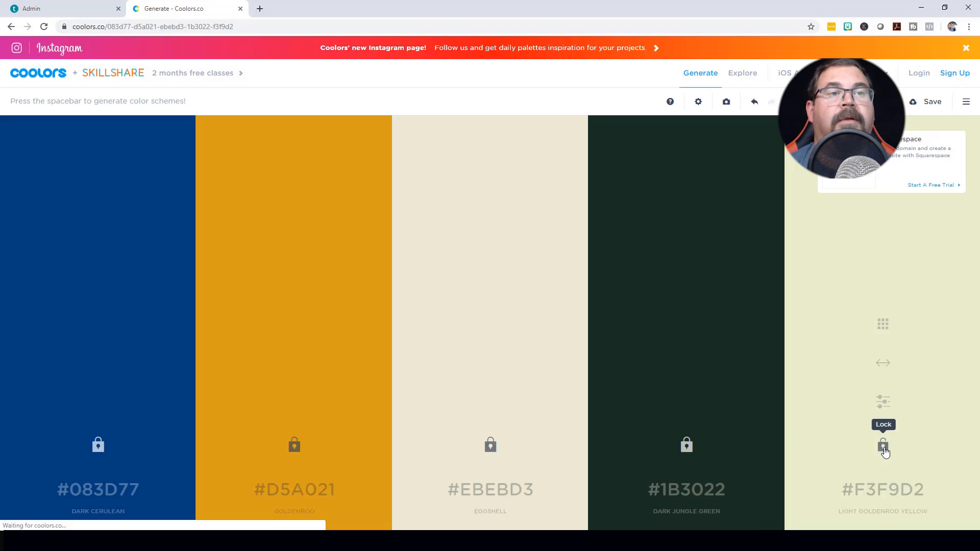
pyautogui.press('space')
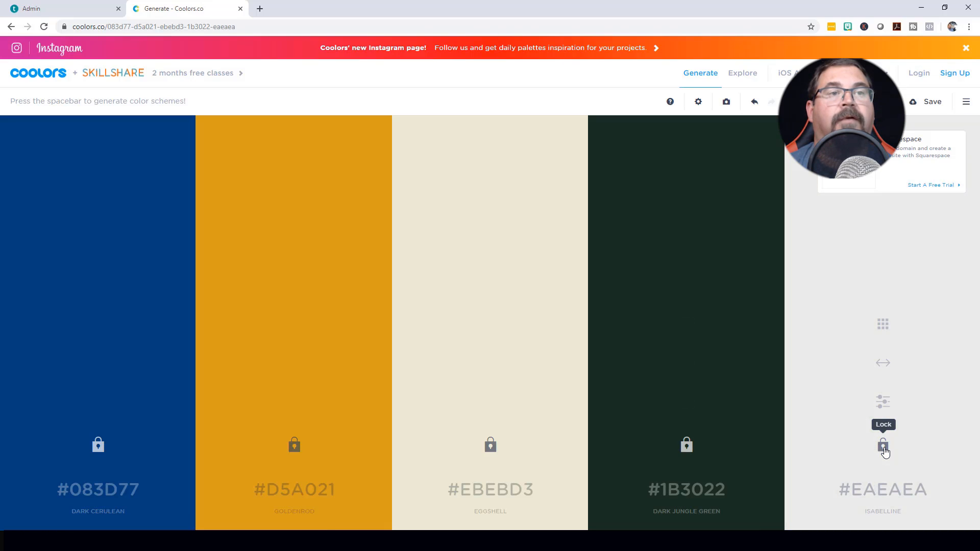
pyautogui.press('space')
pyautogui.press('space')
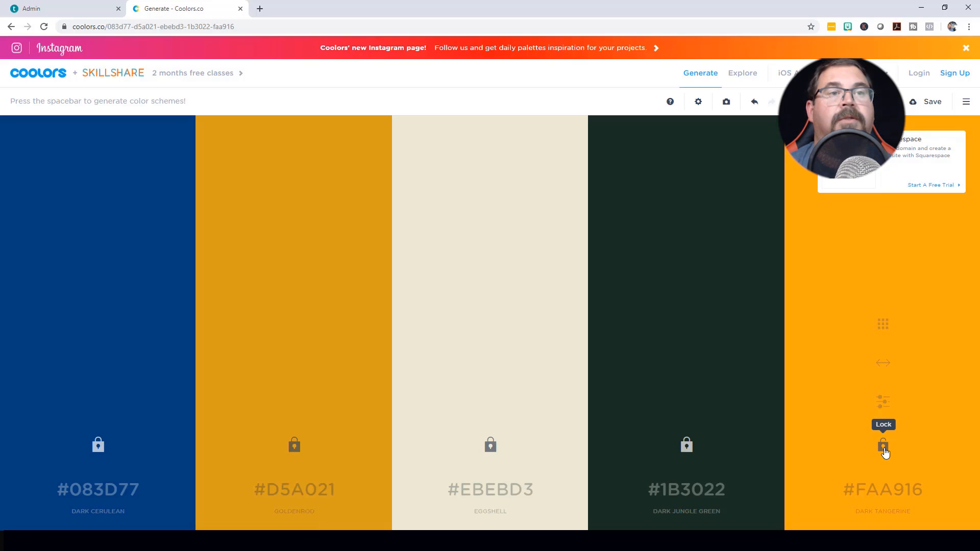
pyautogui.press('space')
pyautogui.press('space')
pyautogui.press('space')
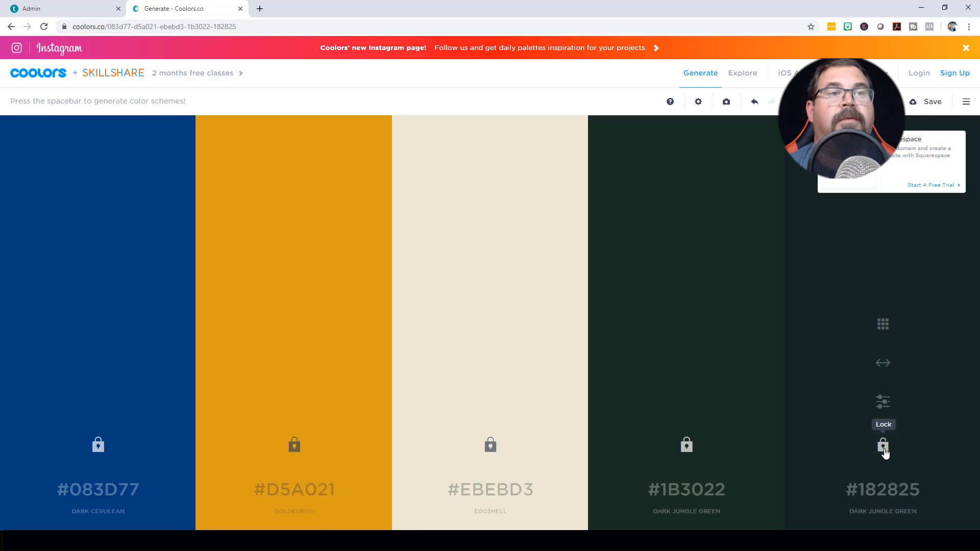
pyautogui.press('space')
pyautogui.press('space')
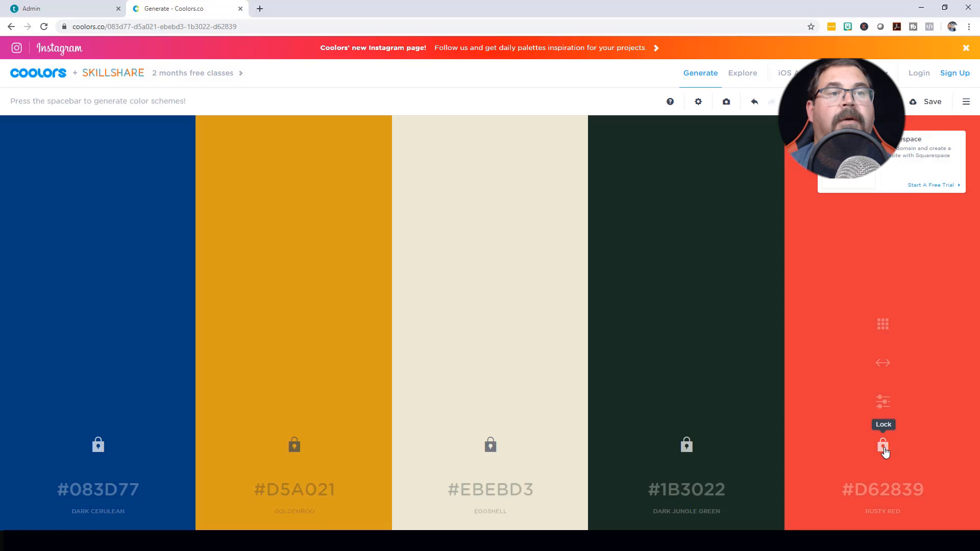
pyautogui.click(883, 448)
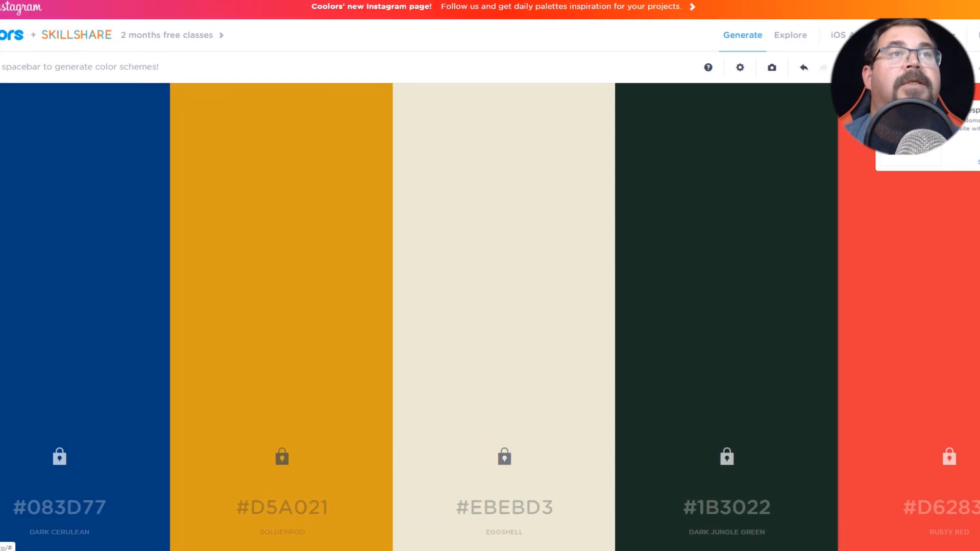
# Step: View the palette's export formats, close them, and switch back to the Teachable admin's theme settings
pyautogui.click(935, 67)
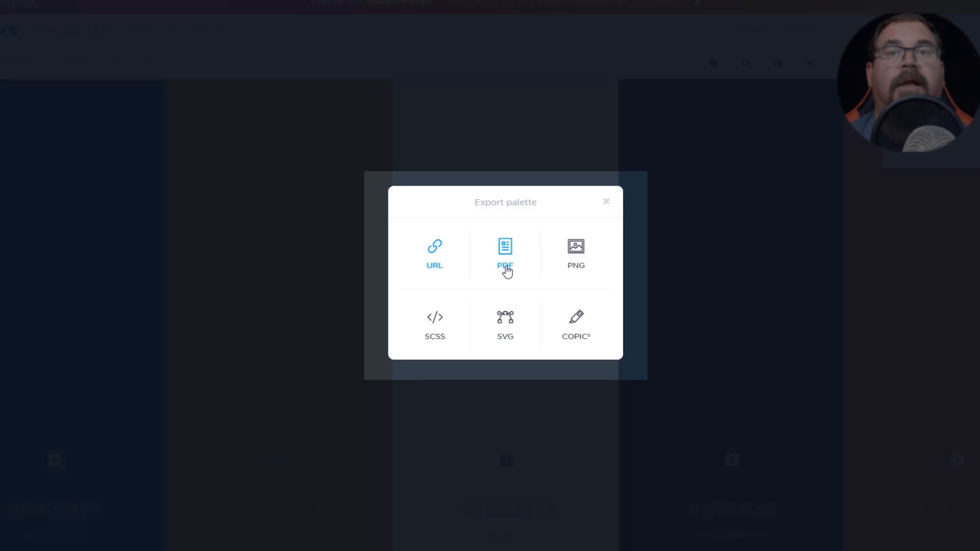
pyautogui.click(606, 202)
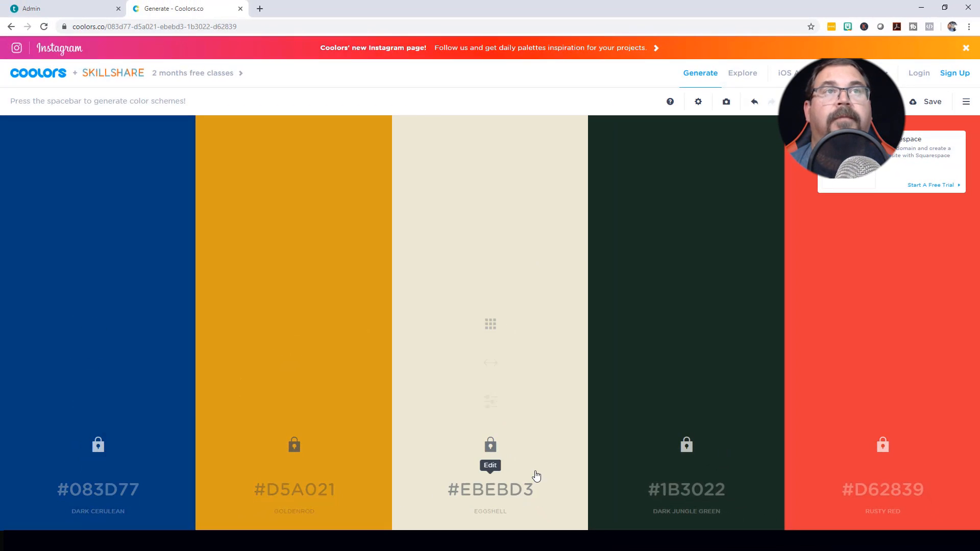
pyautogui.click(66, 14)
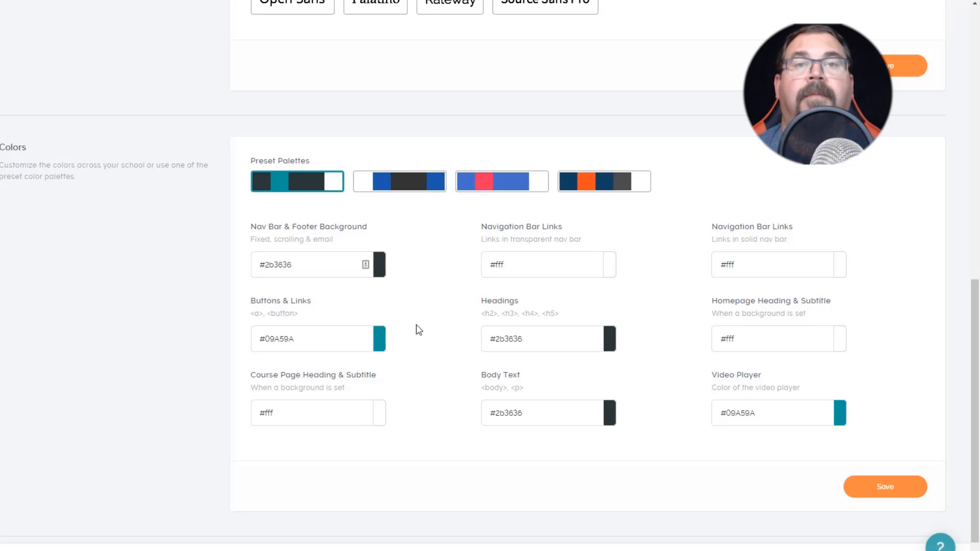
# Step: Apply the navy and orange preset palette, save the colors, and check the logged-out homepage in an incognito window
pyautogui.click(898, 490)
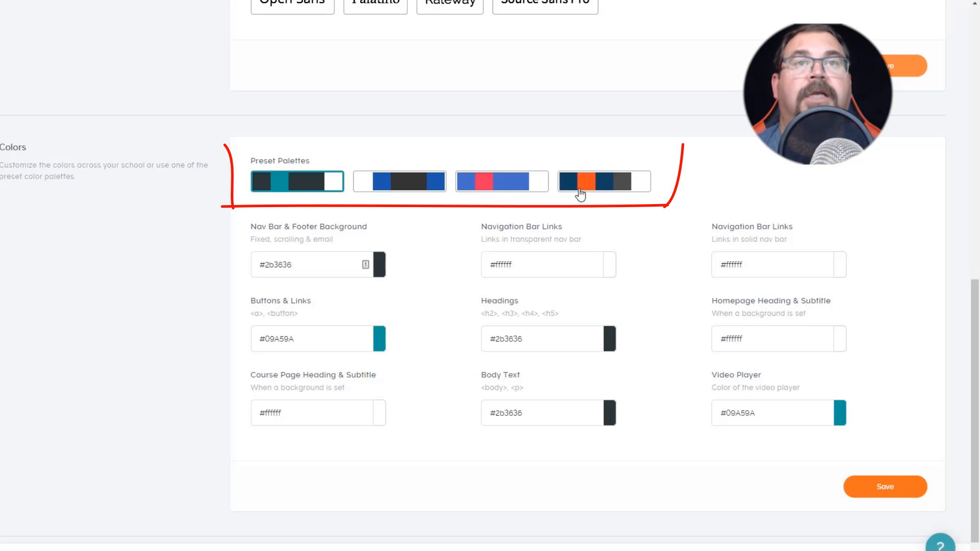
pyautogui.click(590, 189)
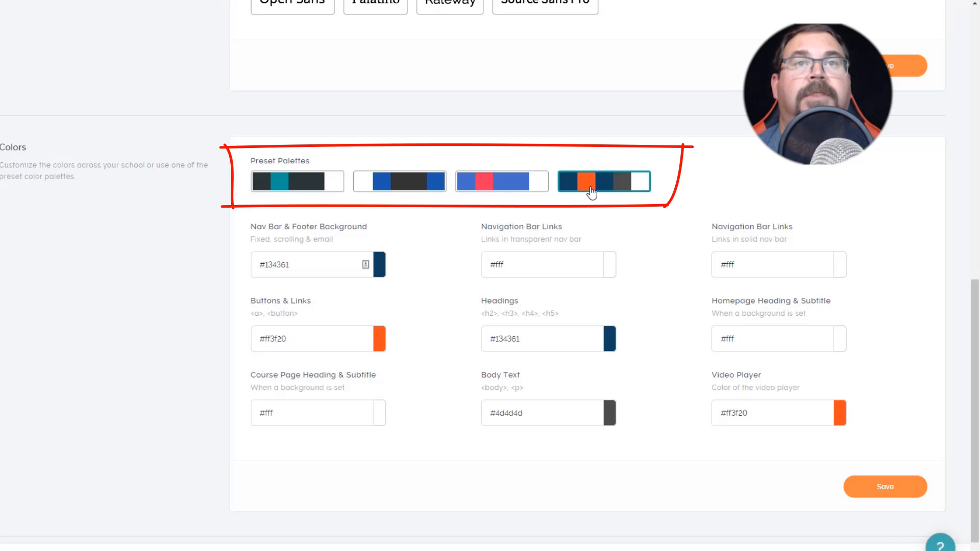
pyautogui.click(874, 496)
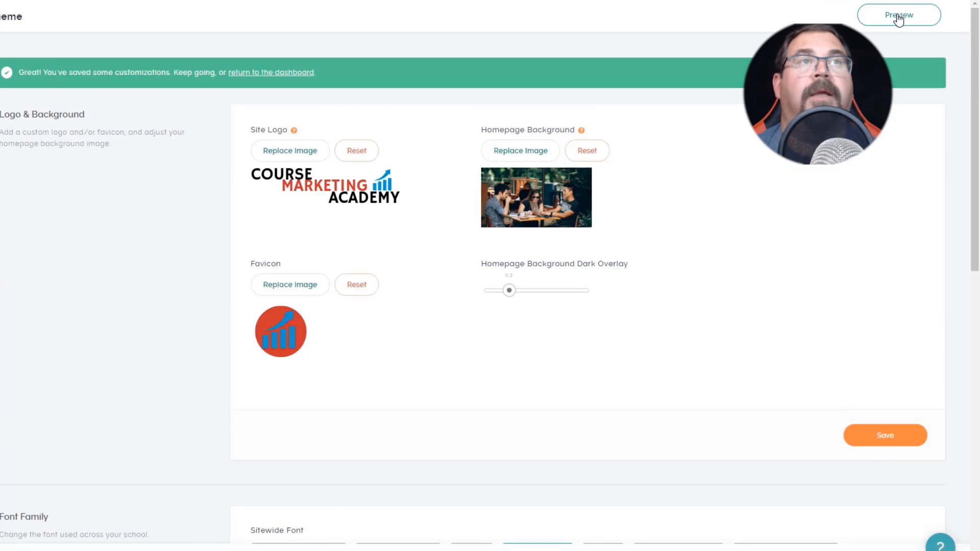
pyautogui.rightClick(897, 15)
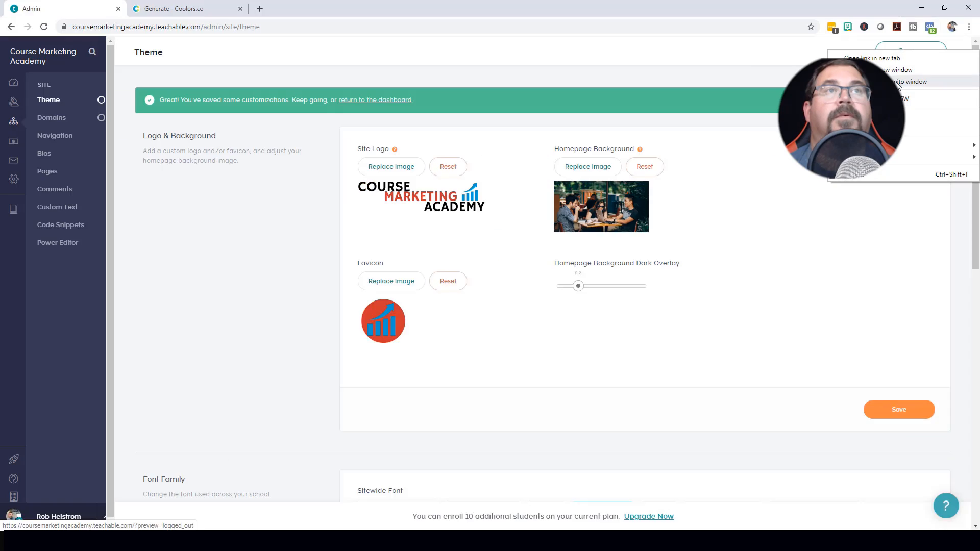
pyautogui.click(896, 51)
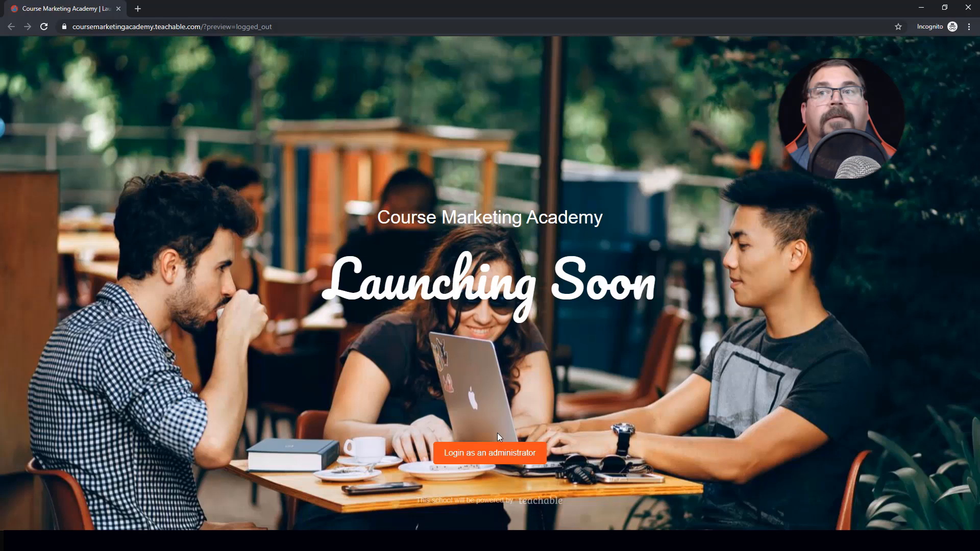
pyautogui.hotkey('alt', 'Tab')
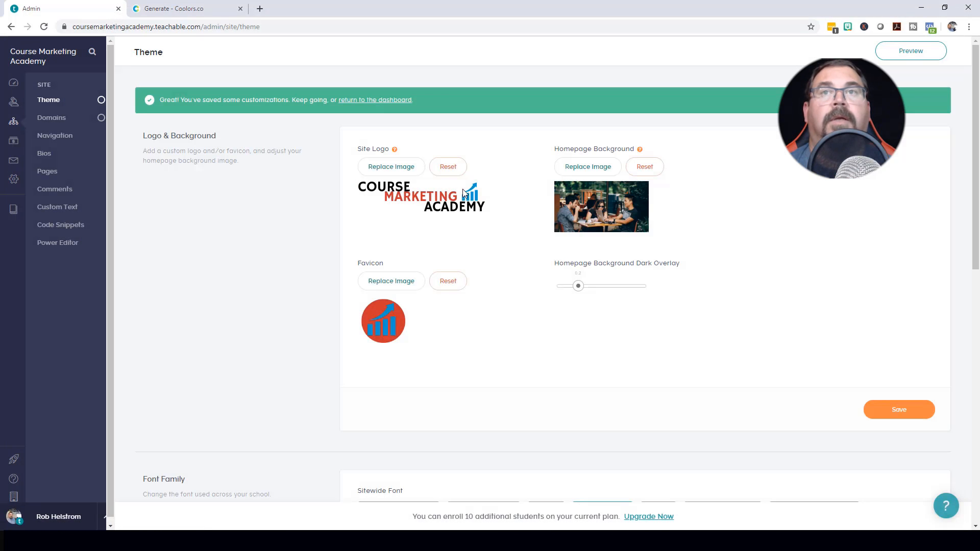
# Step: Apply the white, blue and dark gray preset palette, save the colors, and preview the school's homepage
pyautogui.scroll(-11, 468, 334)
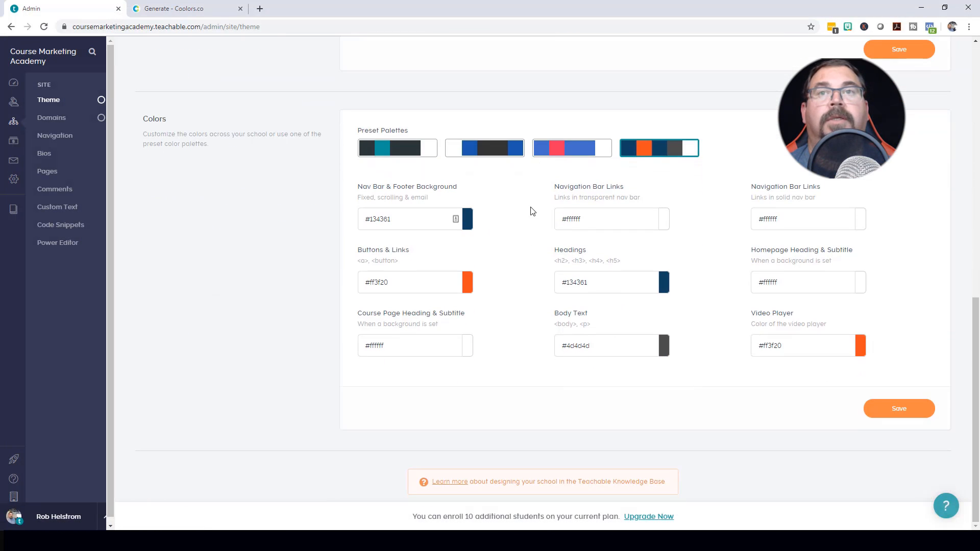
pyautogui.click(498, 148)
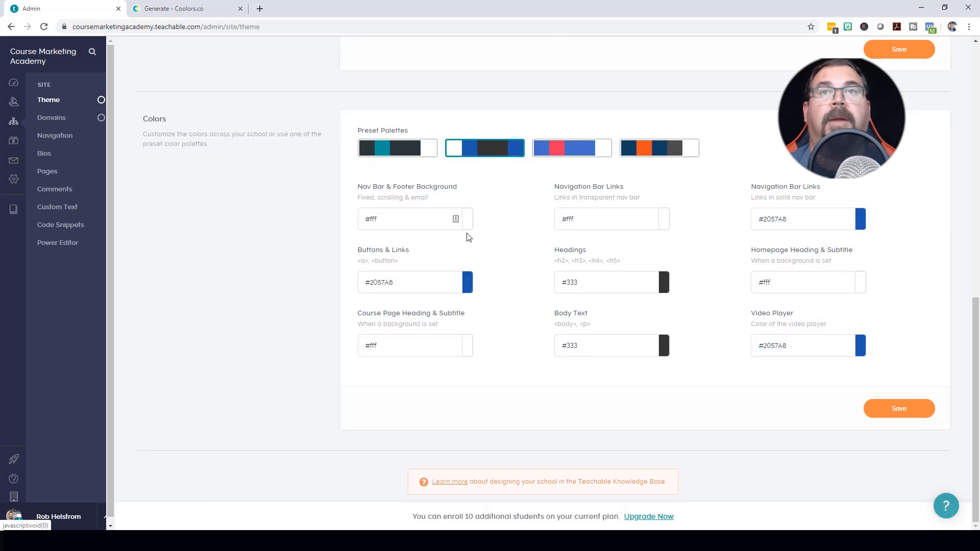
pyautogui.click(900, 414)
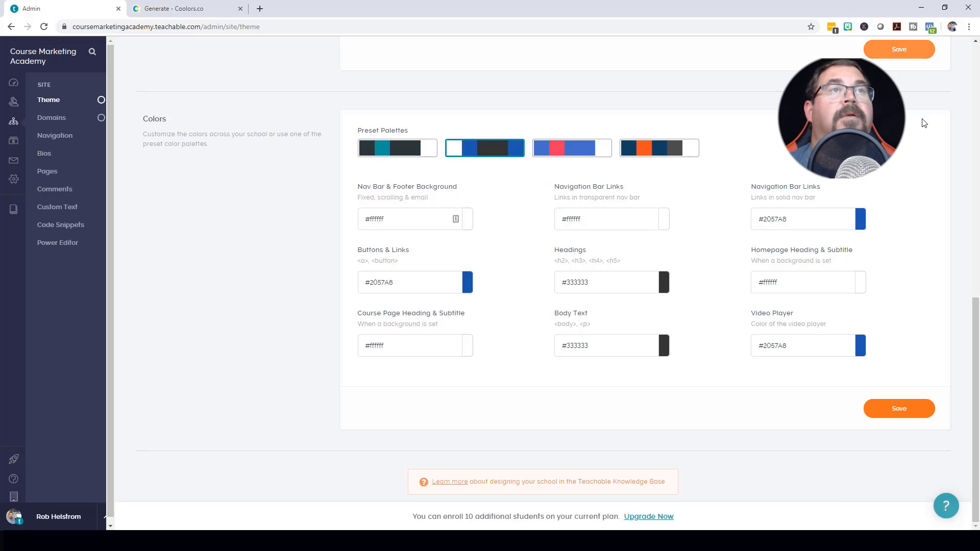
pyautogui.scroll(9, 925, 139)
pyautogui.scroll(3, 925, 139)
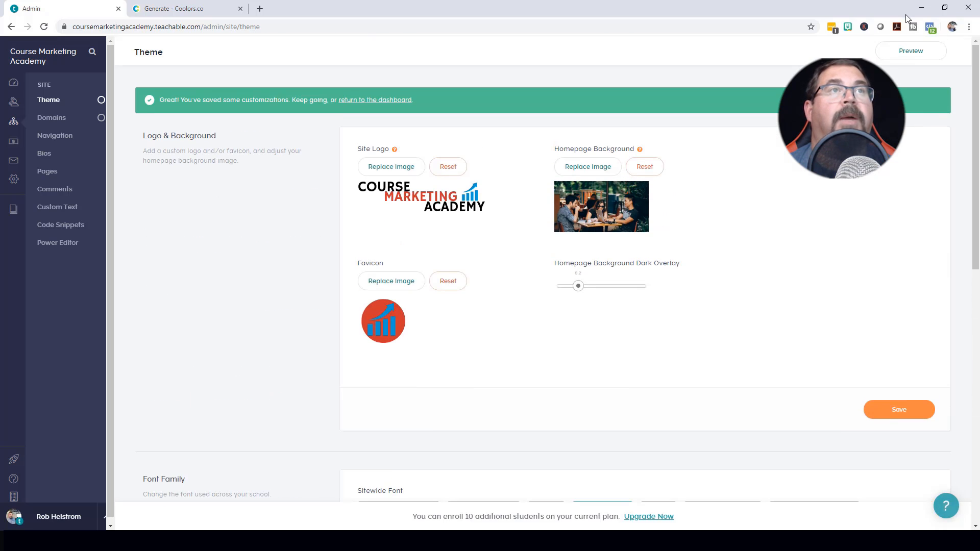
pyautogui.click(909, 50)
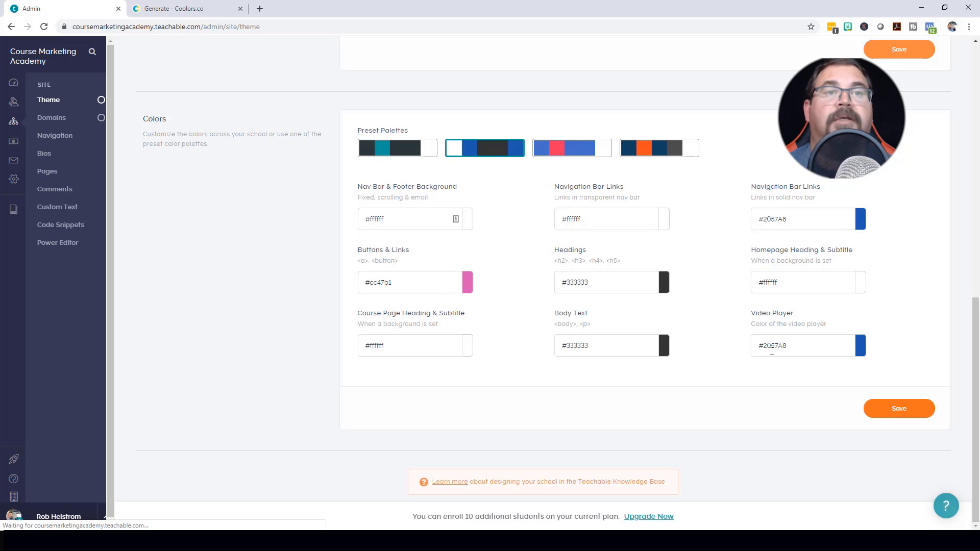
# Step: Switch to Coolors.co, copy the goldenrod hex code D5A021, and return to the Teachable theme settings
pyautogui.click(185, 10)
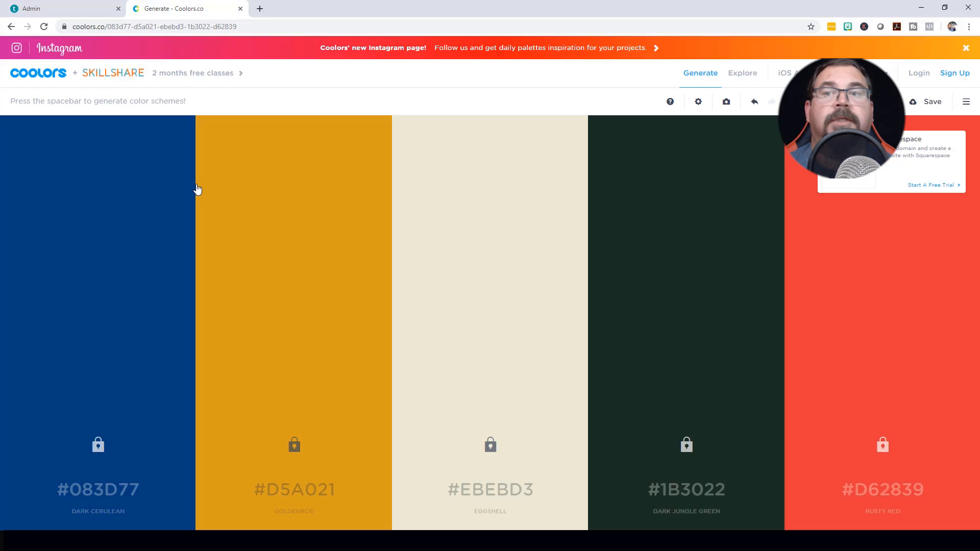
pyautogui.doubleClick(333, 491)
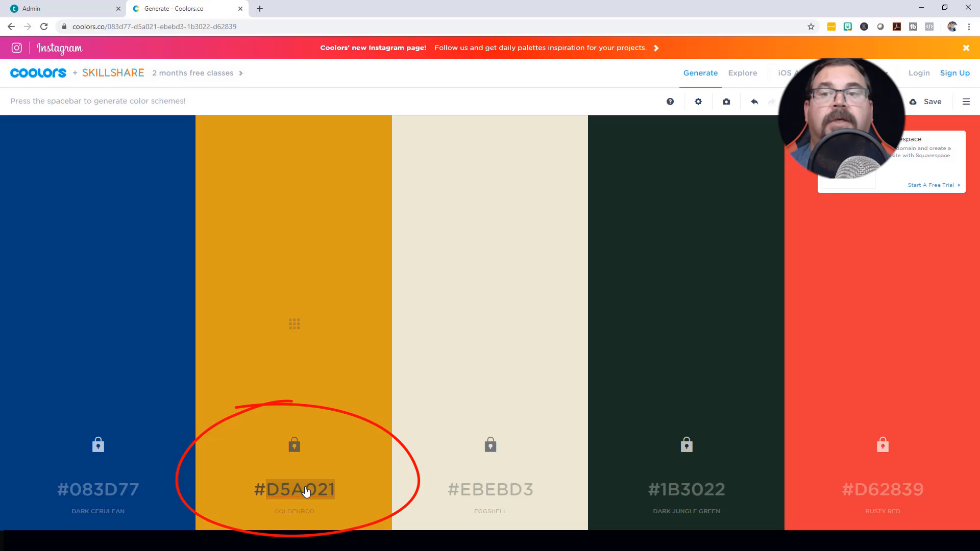
pyautogui.rightClick(305, 487)
pyautogui.click(350, 421)
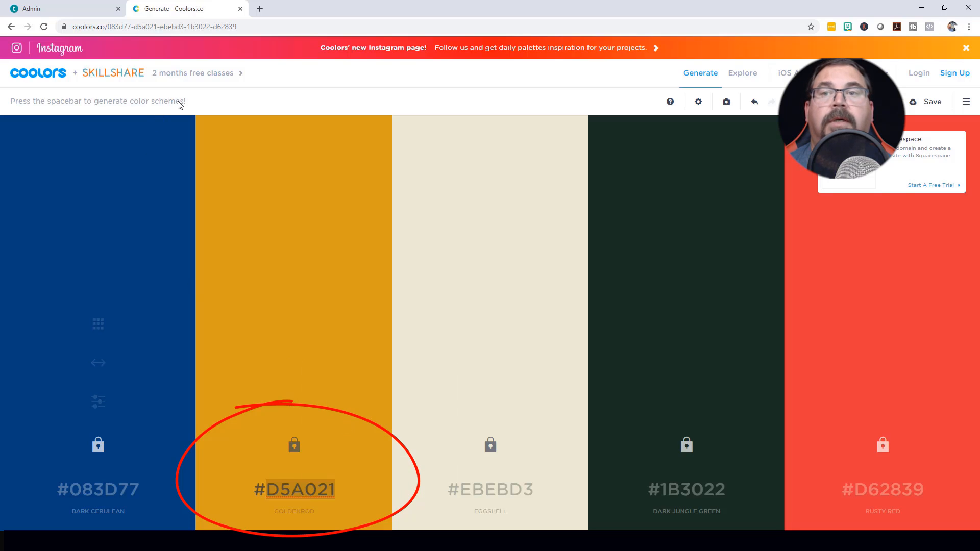
pyautogui.click(80, 10)
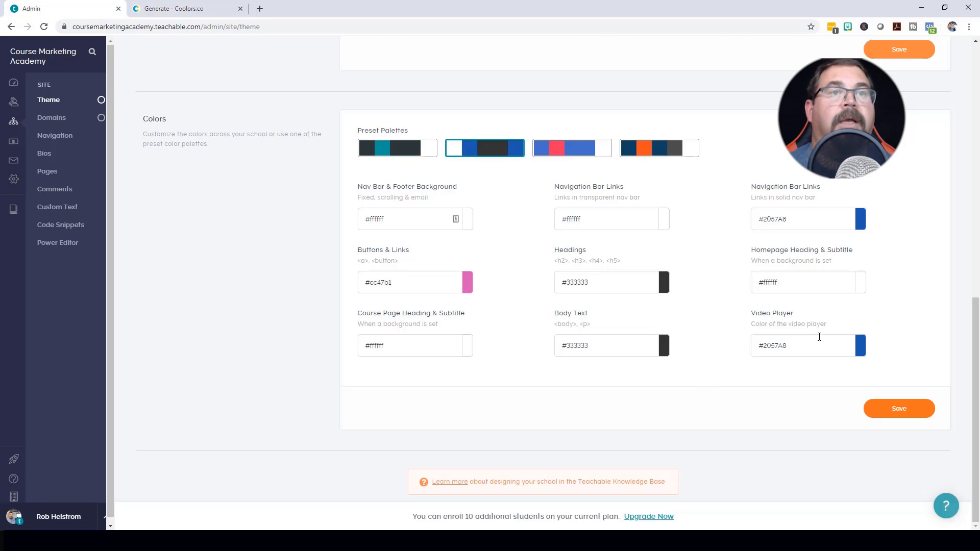
# Step: Set the Video Player color to #D5A021 with the copied code and save the color settings
pyautogui.click(792, 346)
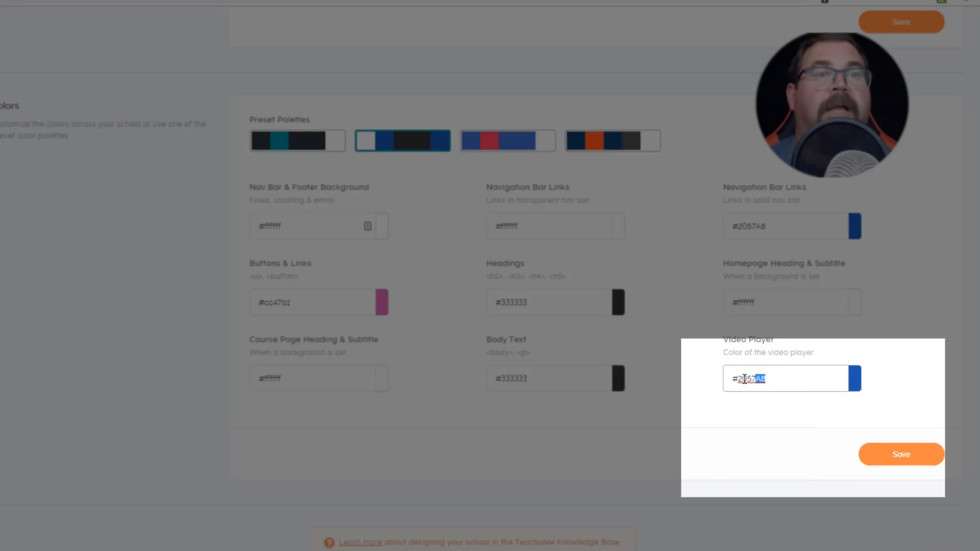
pyautogui.doubleClick(754, 374)
pyautogui.rightClick(743, 377)
pyautogui.click(782, 466)
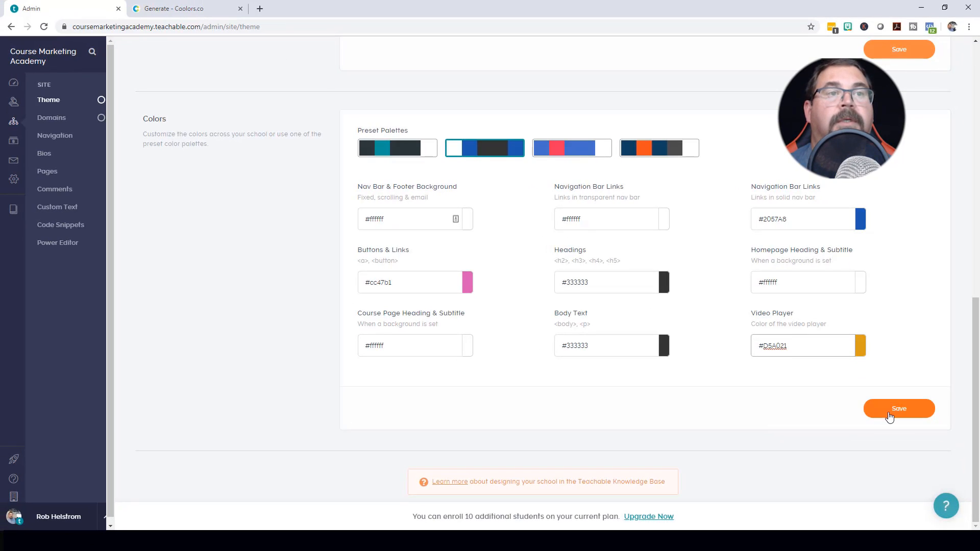
pyautogui.click(885, 458)
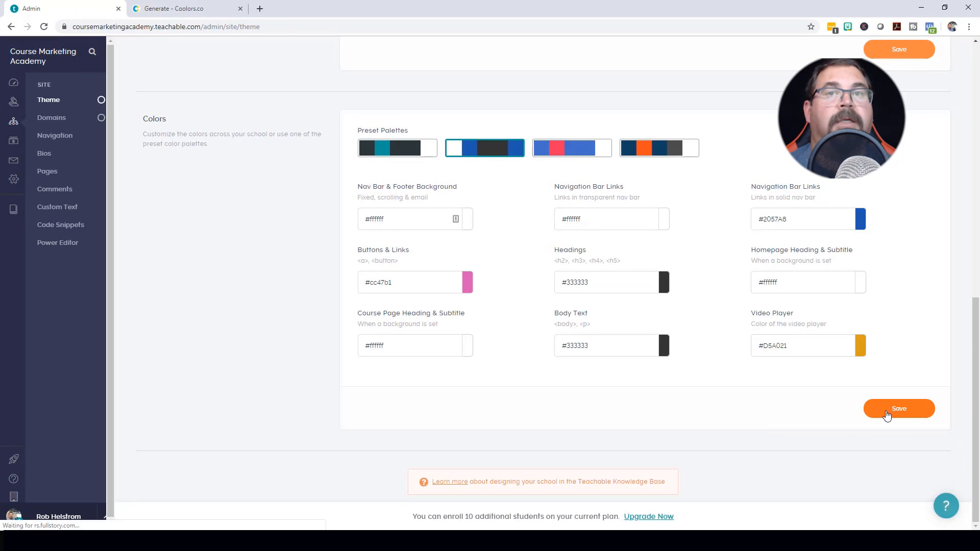